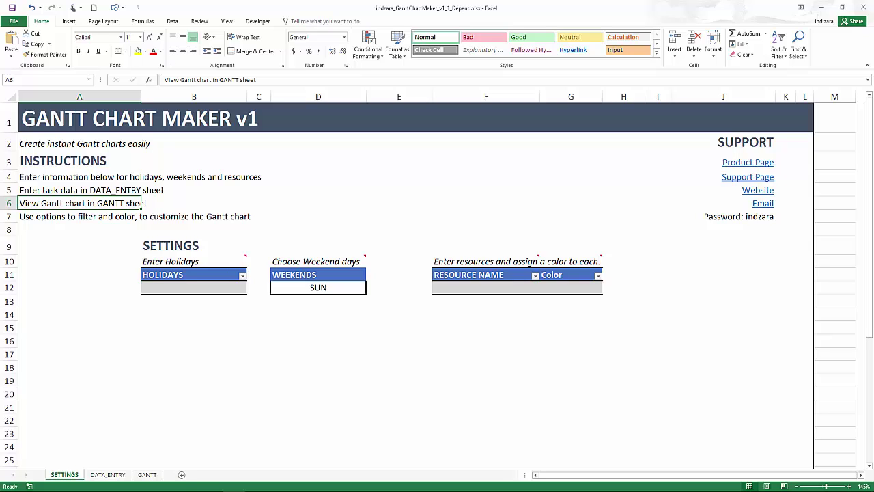
Enter Resource One in the resources table and colour it Blue.
click(489, 289)
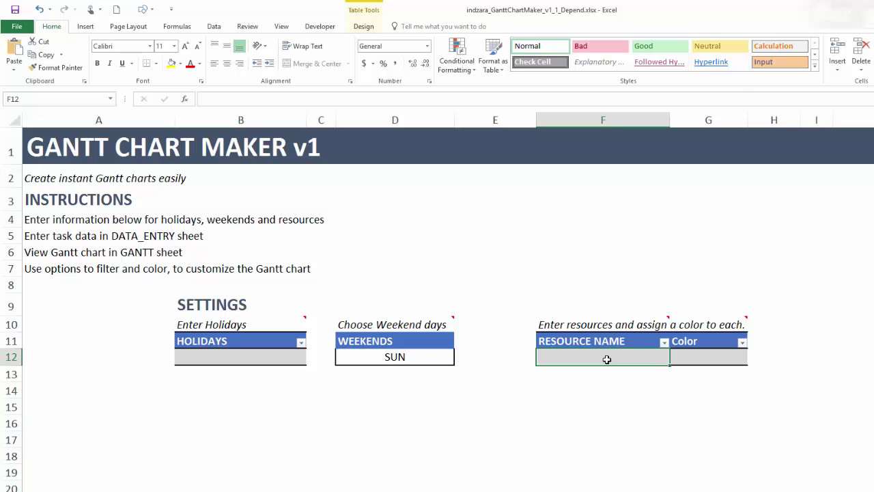
text(Reso)
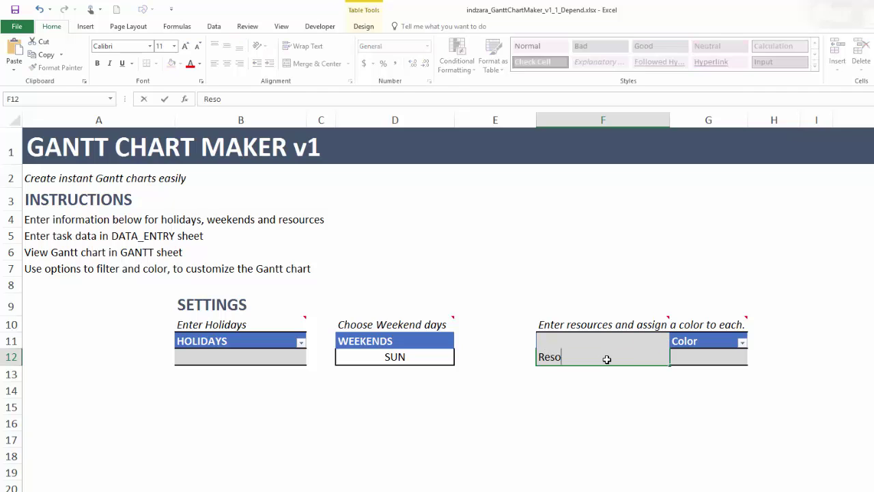
text(urce One)
key(Tab)
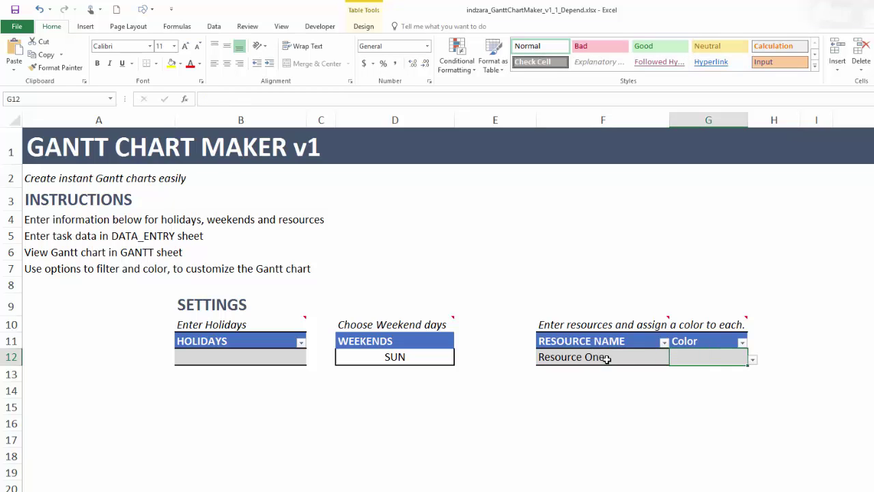
click(752, 359)
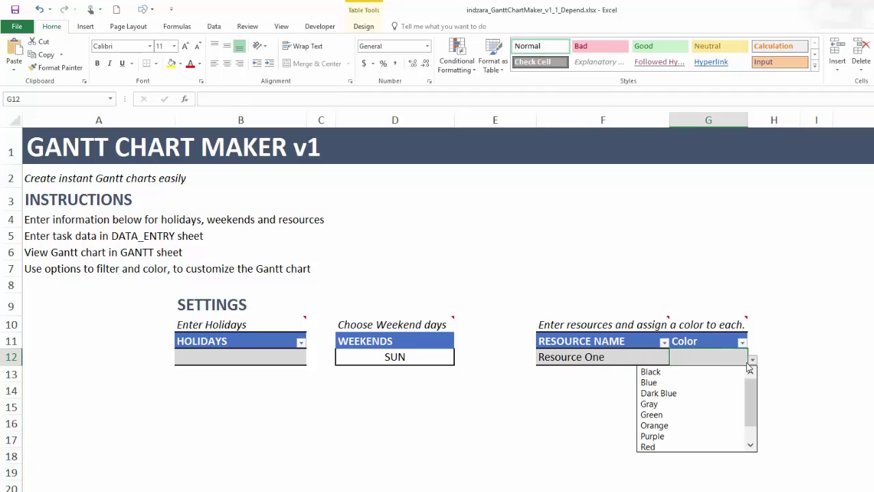
click(704, 383)
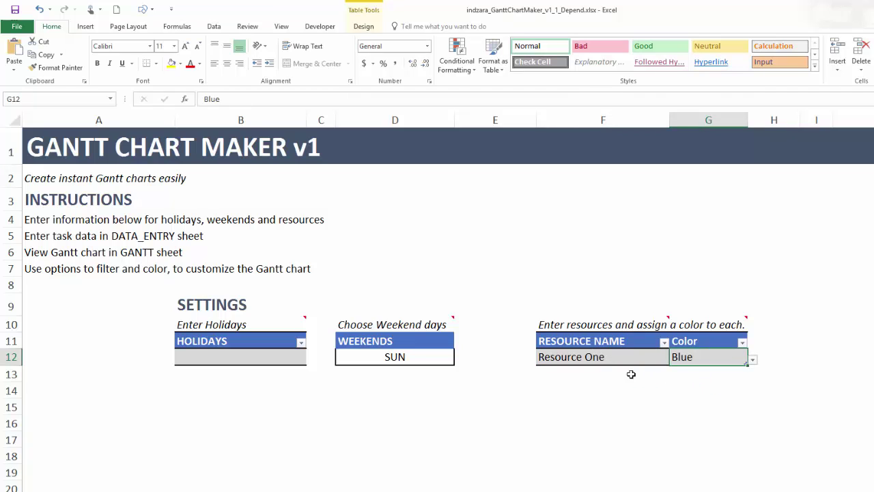
Add Resource Two below it with the colour Green.
click(628, 372)
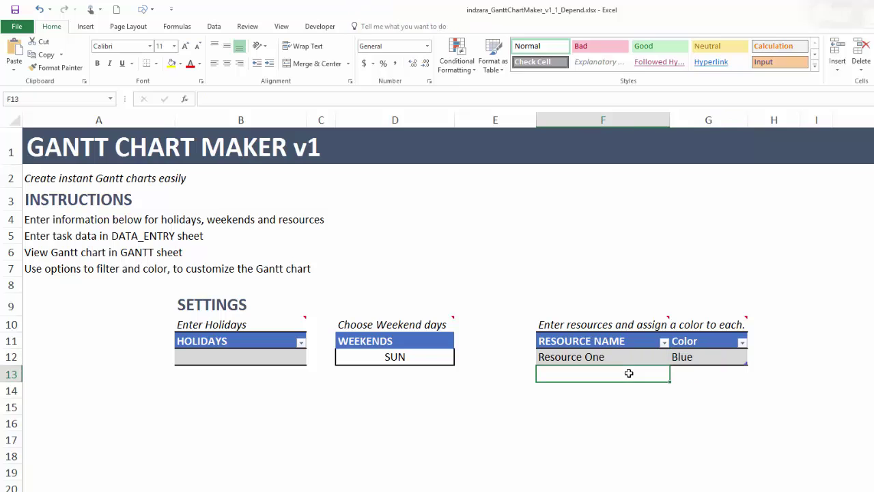
text(Resource Two)
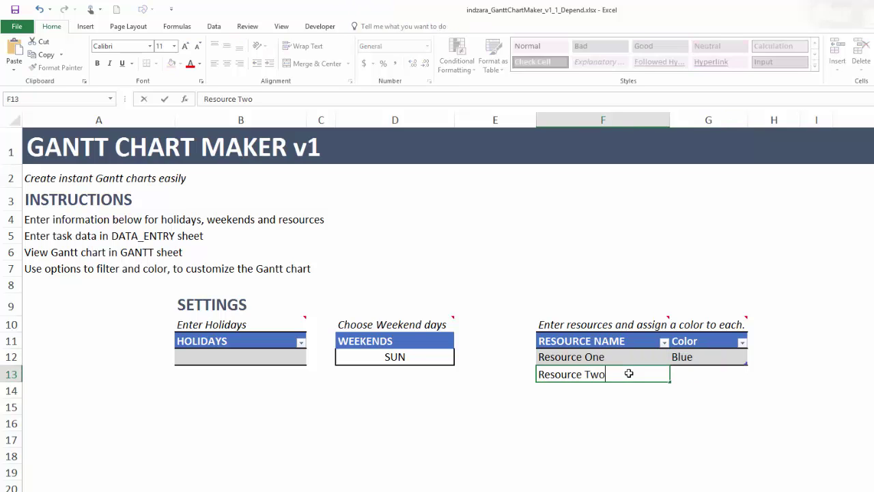
key(Tab)
click(752, 376)
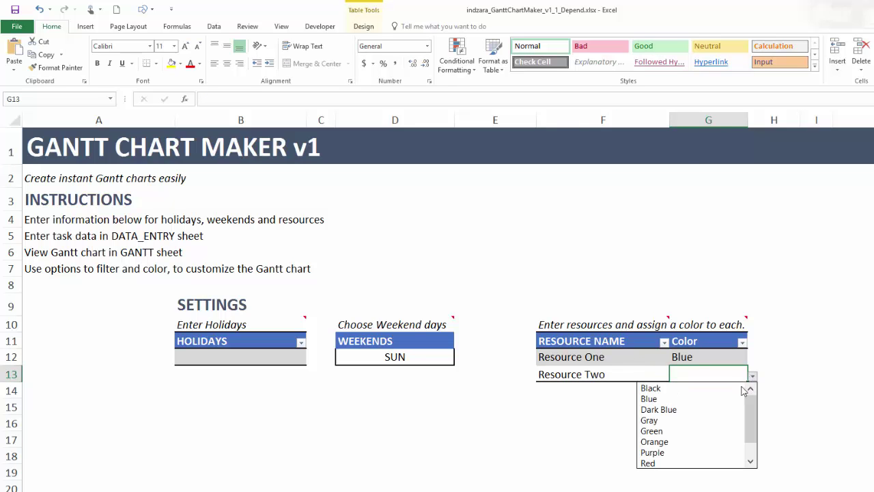
click(730, 431)
Add Resource Three with the colour Orange.
click(627, 388)
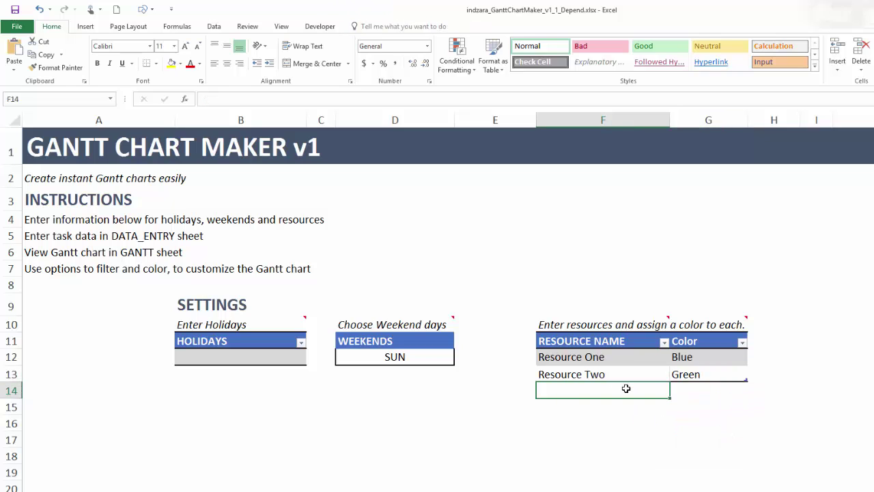
text(Rr)
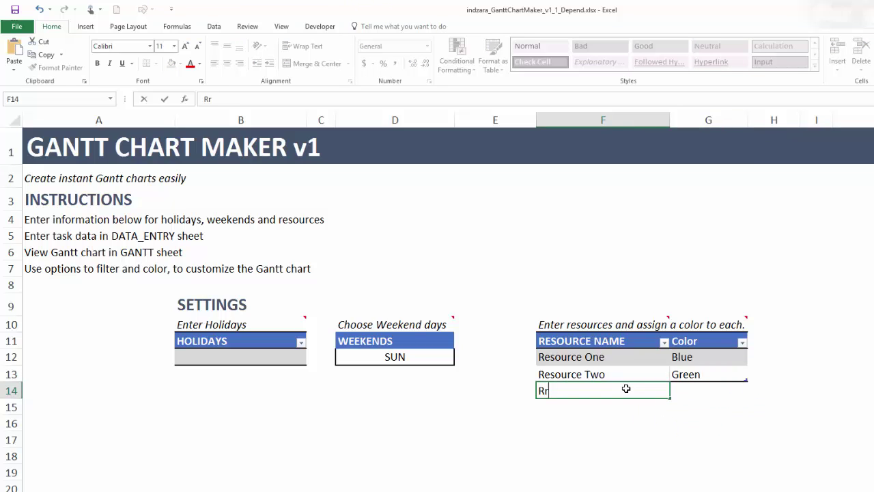
key(BackSpace)
text(esource Three)
key(Tab)
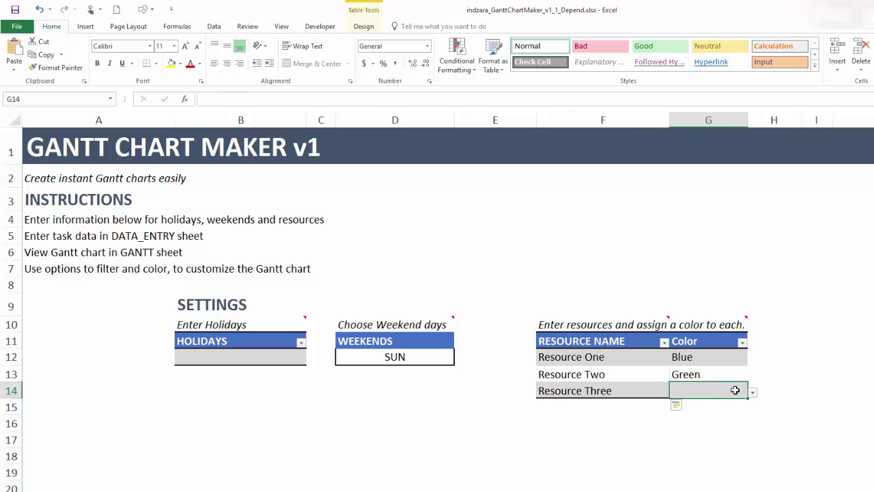
click(752, 393)
click(717, 455)
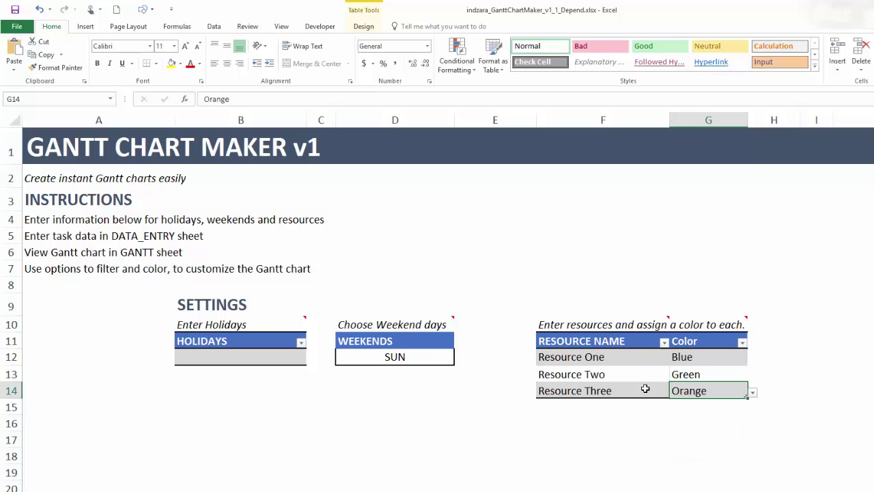
click(774, 422)
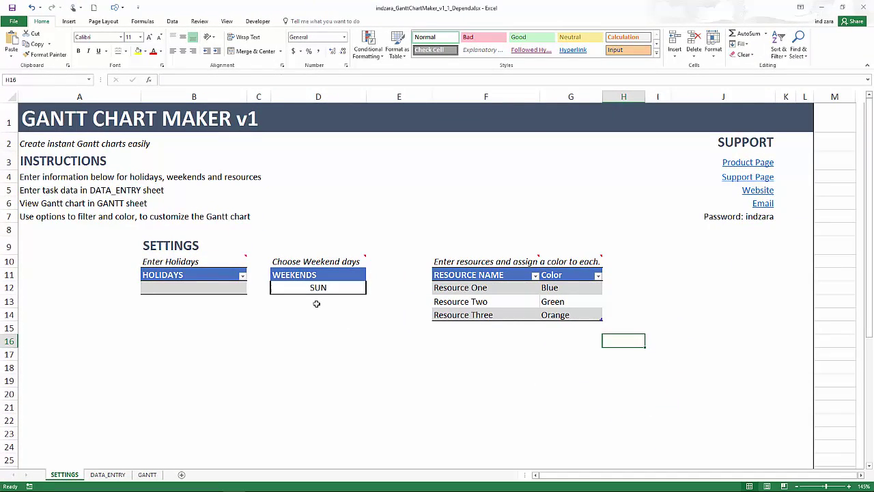
On the DATA_ENTRY sheet, enter 1/15/2016 as the project start date in B3.
click(120, 474)
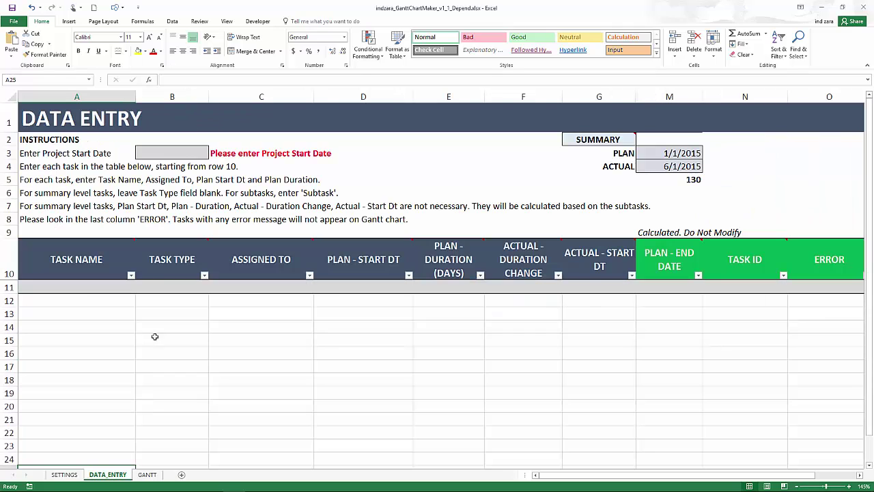
click(162, 157)
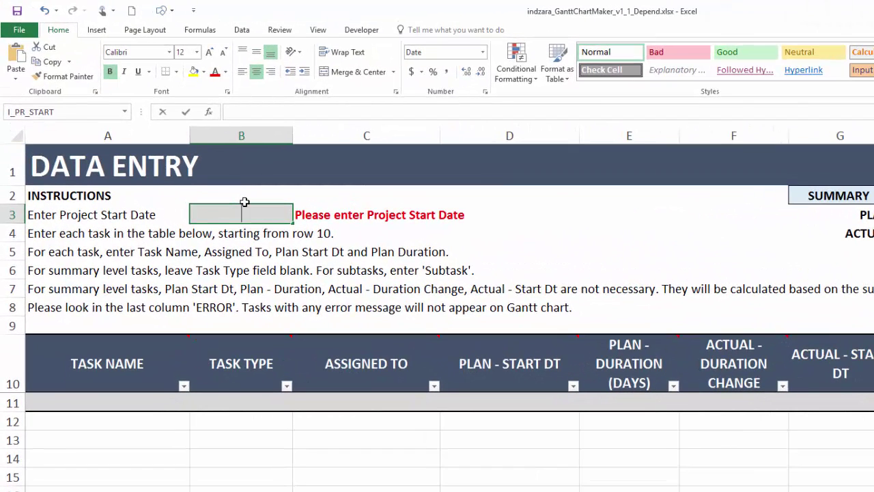
text(1/15/2016)
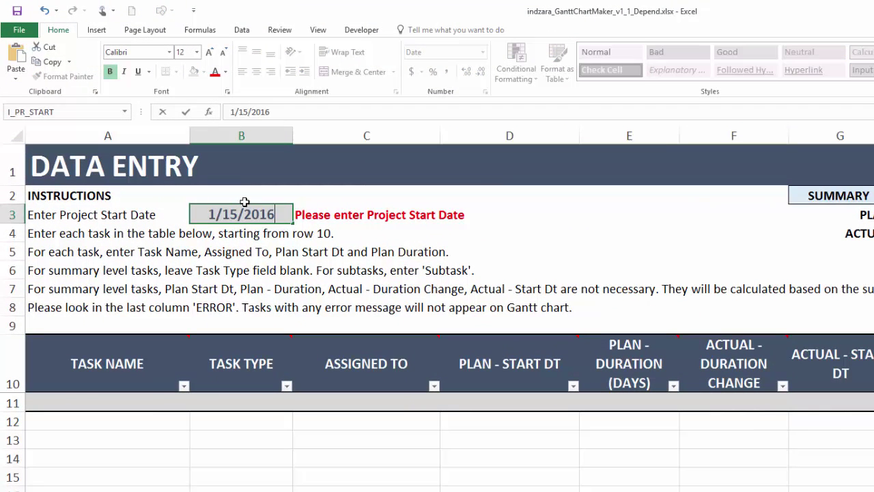
key(Return)
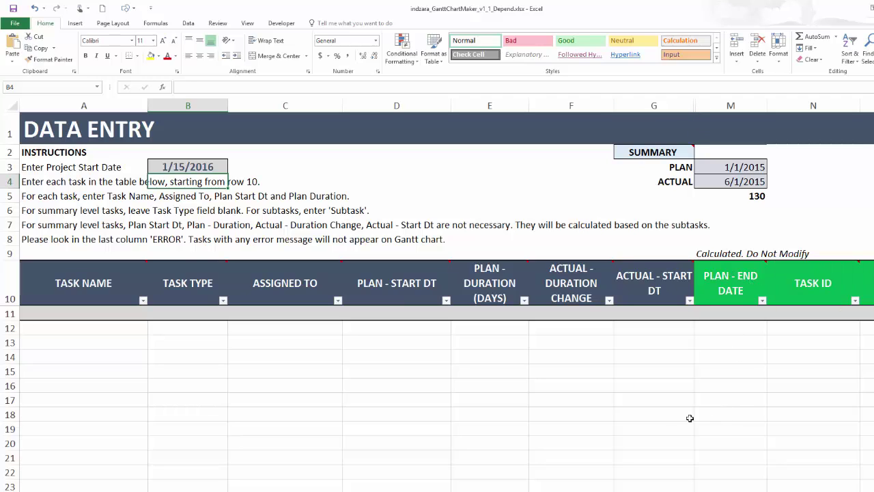
Enter Task One as the first task name in A11.
click(116, 315)
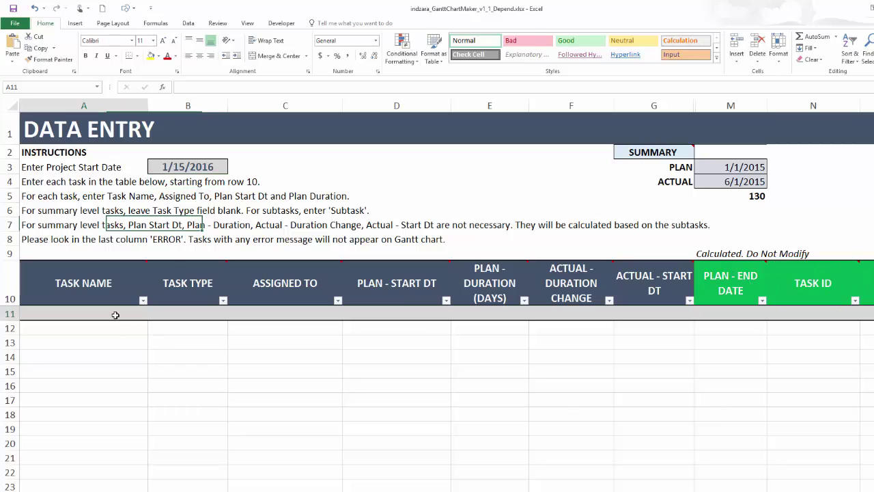
text(Task NAME)
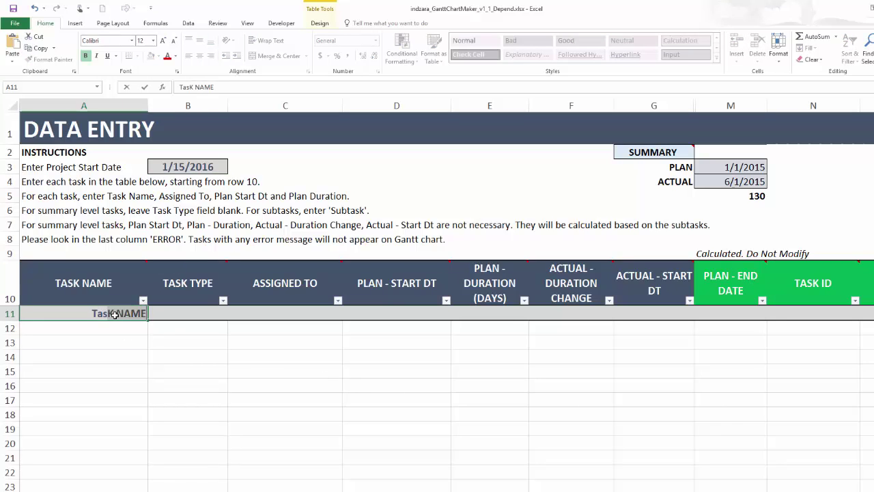
key(Delete)
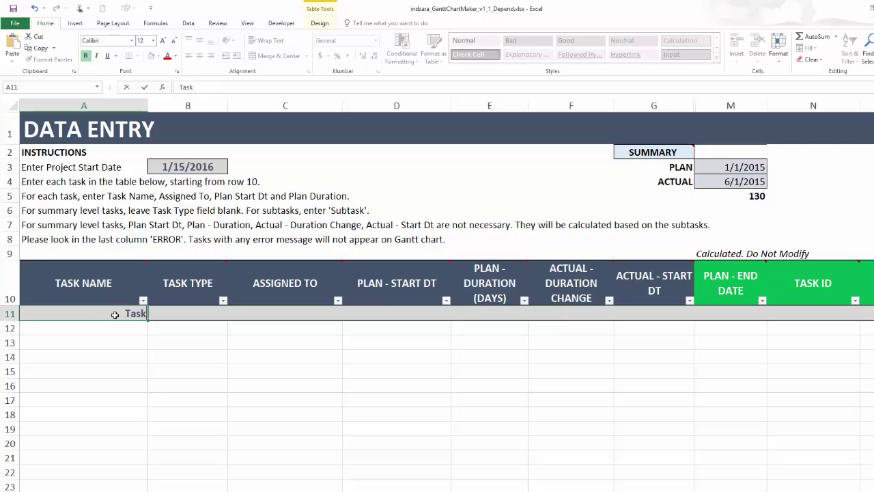
text(One)
key(Tab)
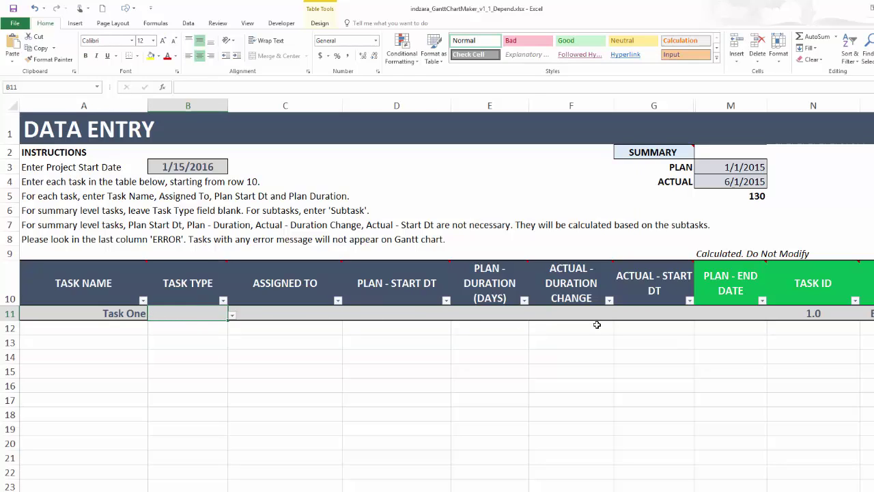
Add Task One One in row 12 as a Subtask assigned to Resource One.
click(129, 328)
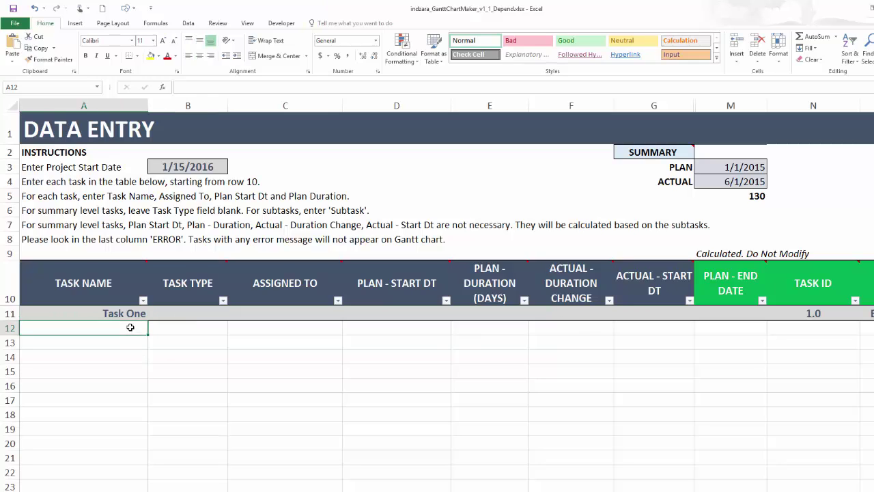
text(Task One)
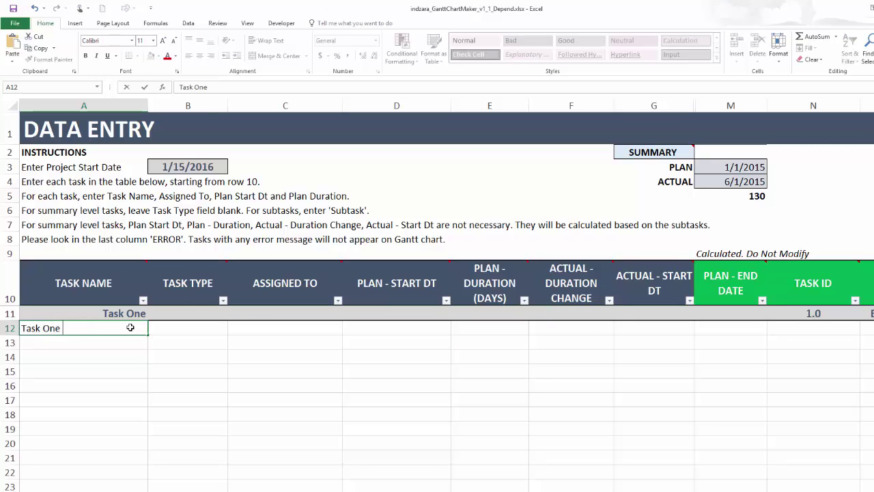
text( One)
key(Tab)
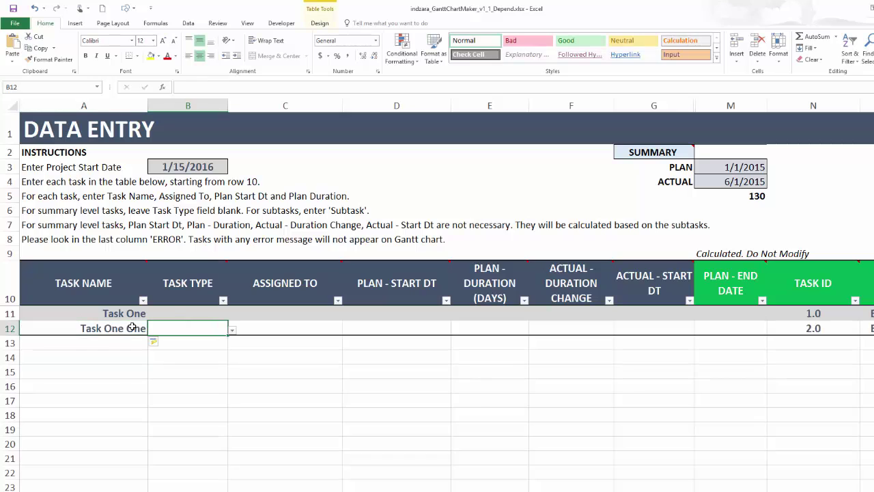
click(232, 330)
click(214, 340)
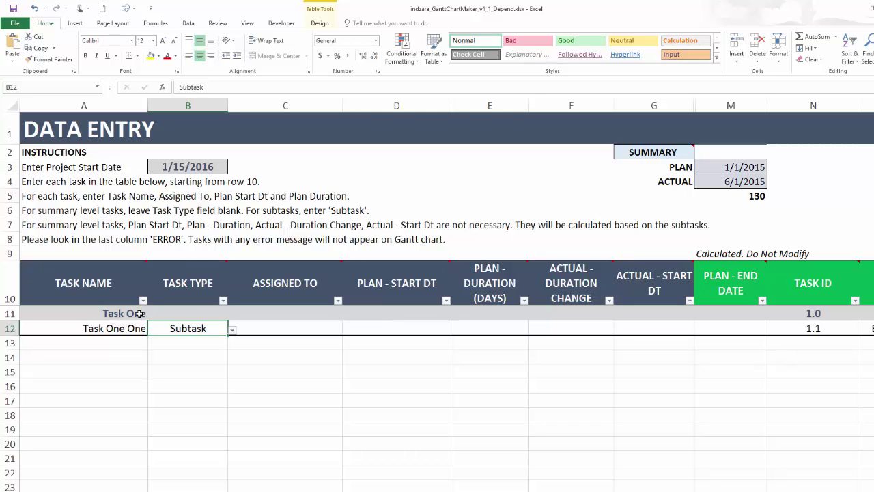
click(294, 332)
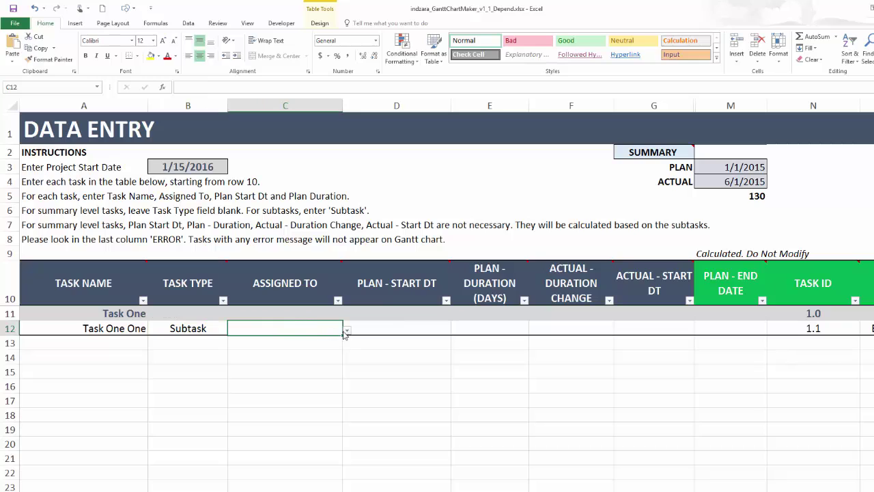
click(346, 330)
click(328, 339)
Give Task One One a 16-Jan-2016 start date and a 4-day duration.
click(399, 328)
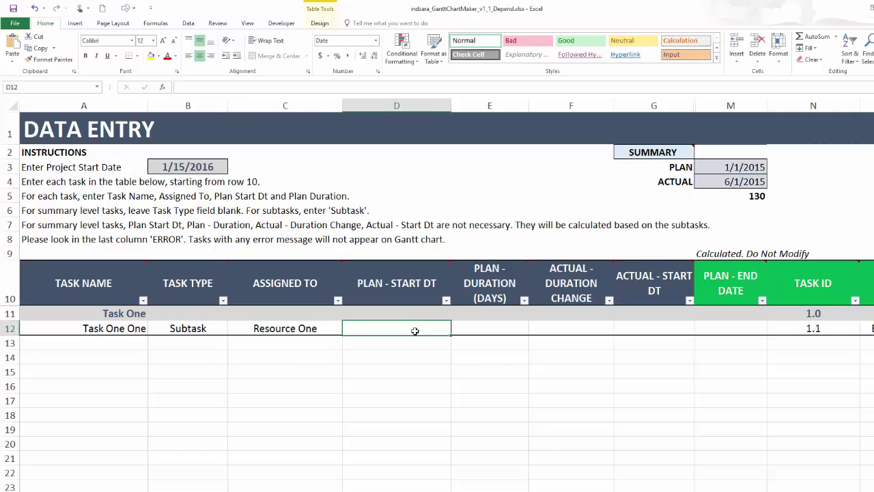
text(1/16)
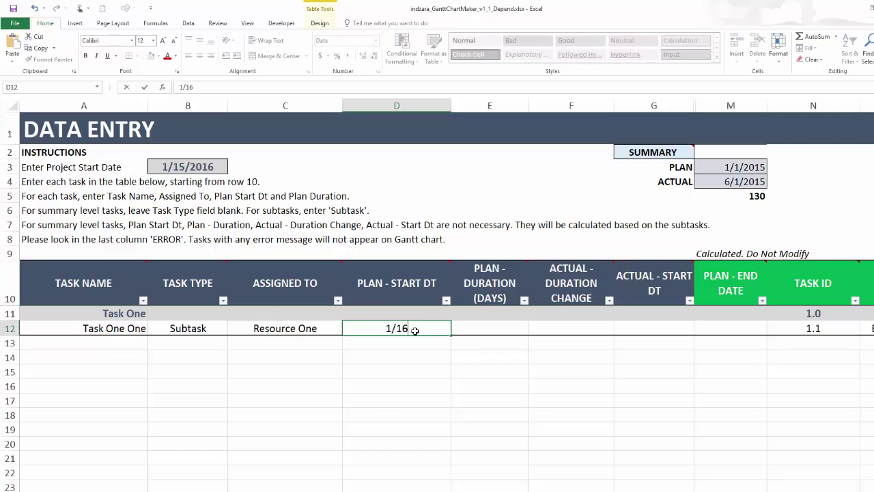
text(/2016)
key(Tab)
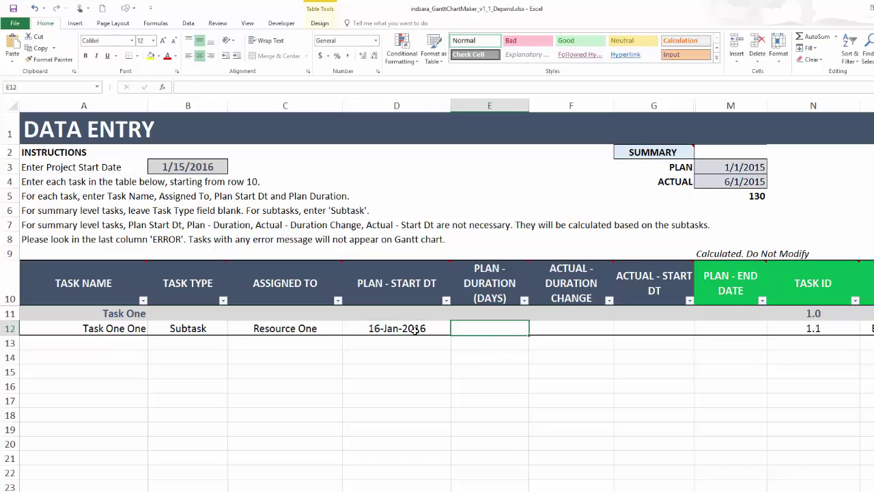
text(4)
key(Return)
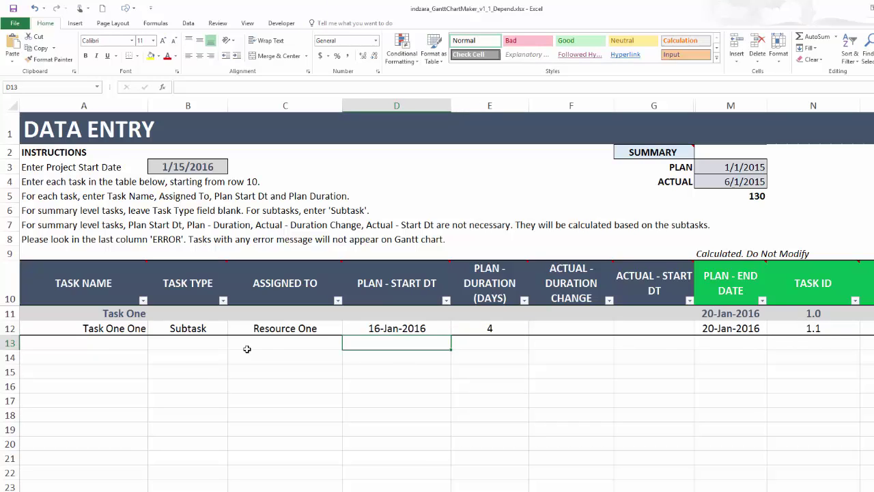
Add Task One Two as a Subtask for Resource Two, starting 18-Jan-2016 for 8 days.
click(127, 341)
text(Tas)
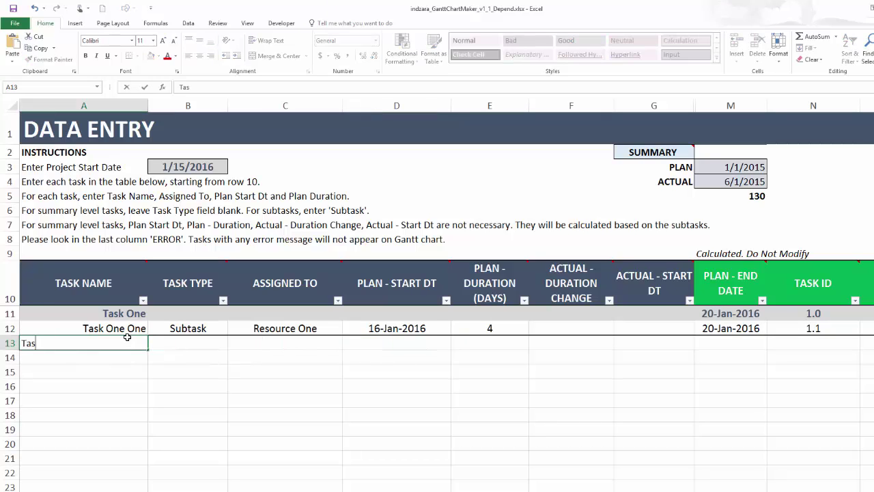
text(k One Two)
key(Tab)
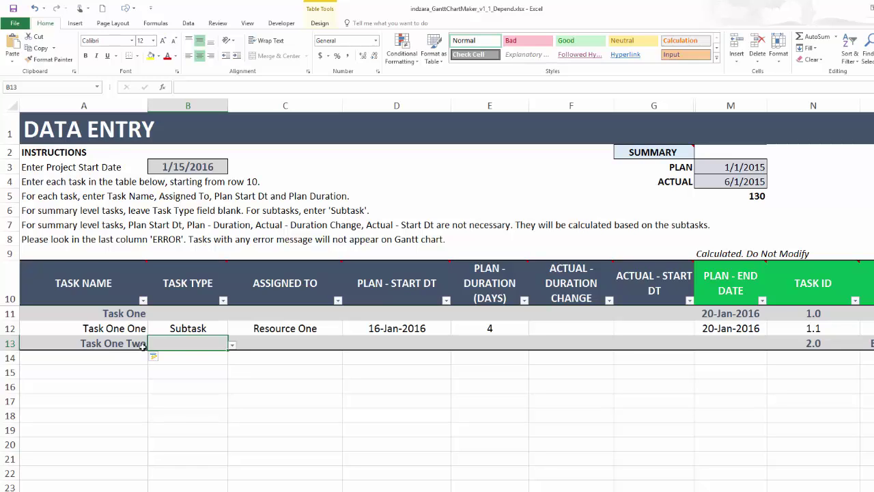
click(232, 345)
click(222, 356)
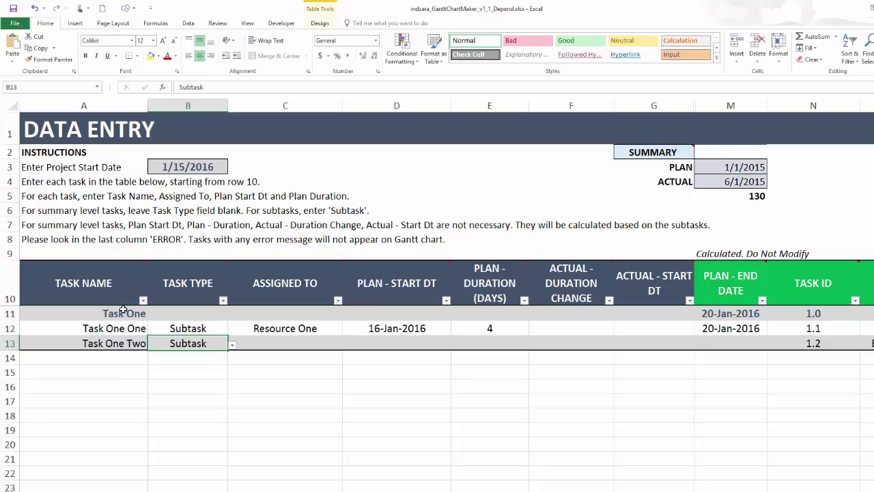
click(309, 343)
click(346, 346)
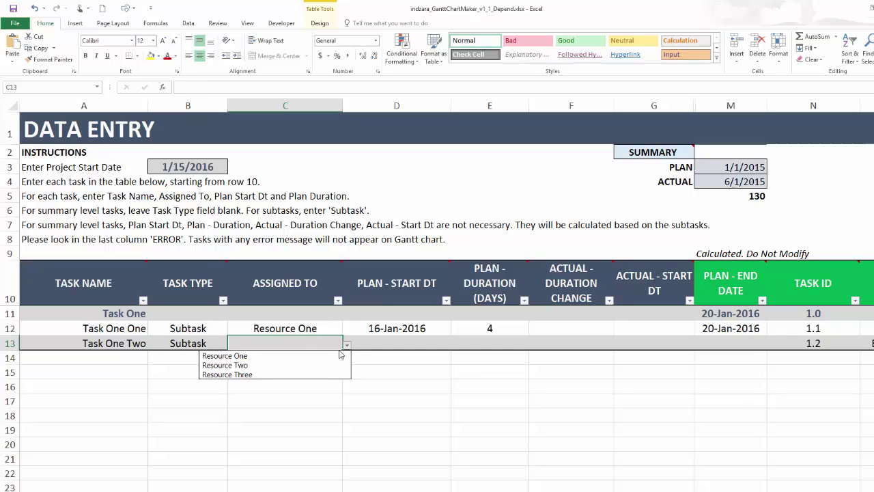
click(227, 365)
click(387, 345)
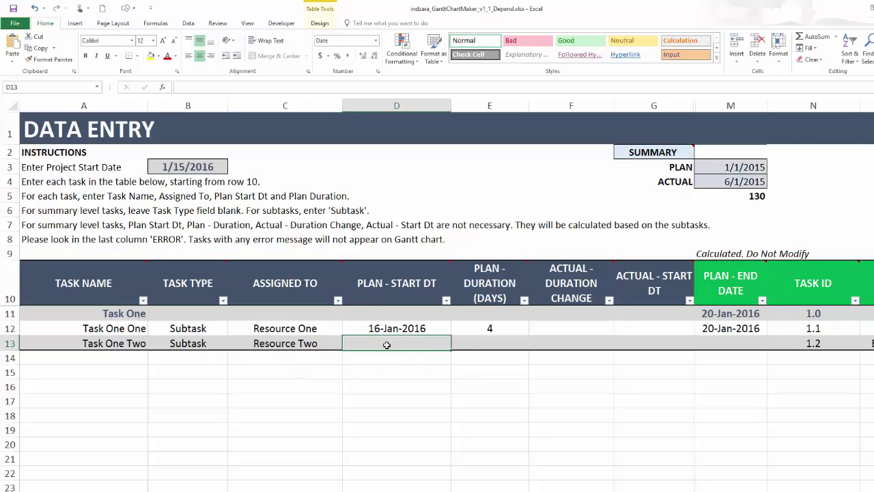
text(1/18/2016)
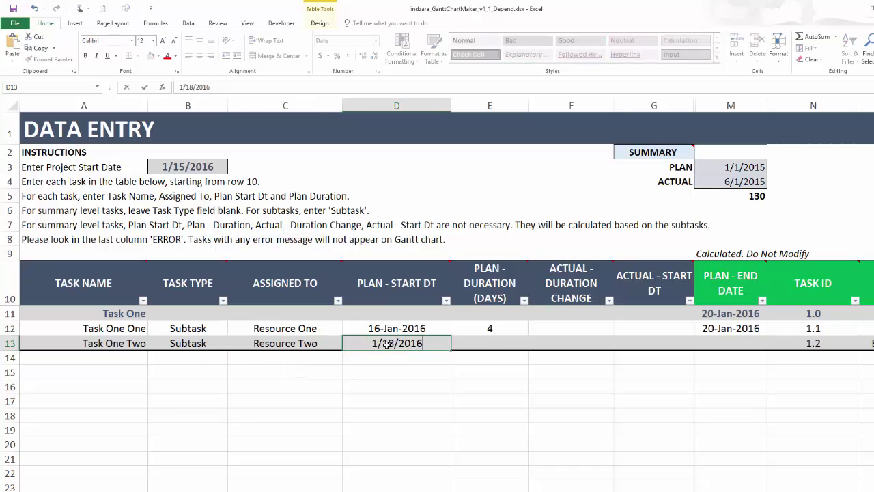
key(Tab)
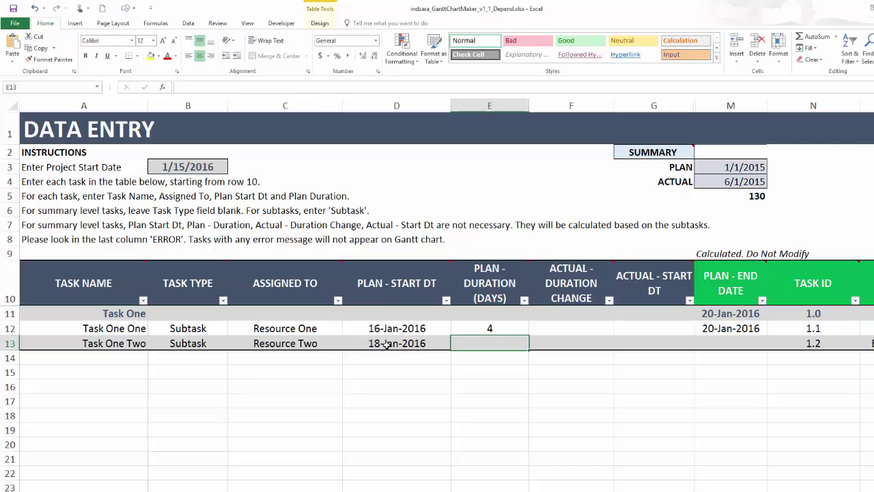
text(8)
key(Return)
Add Task One Three as a Subtask for Resource Three, starting 21-Jan-2016 for 2 days.
click(134, 359)
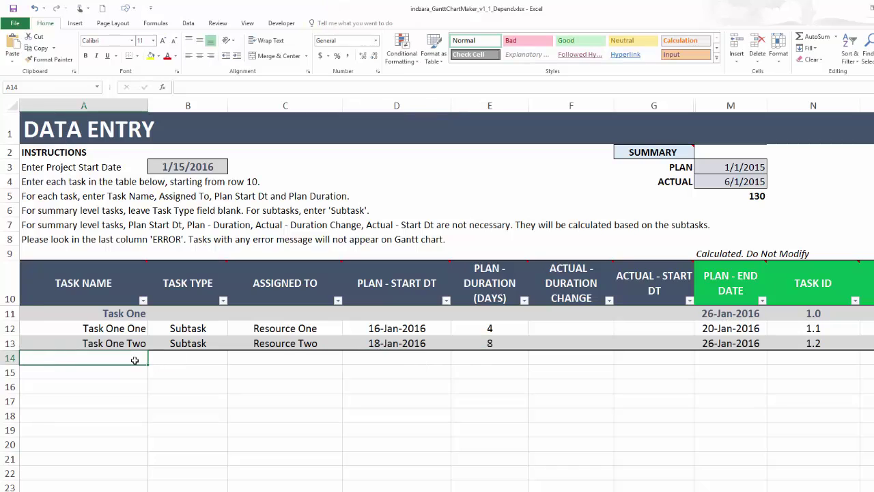
text(Task O)
key(BackSpace)
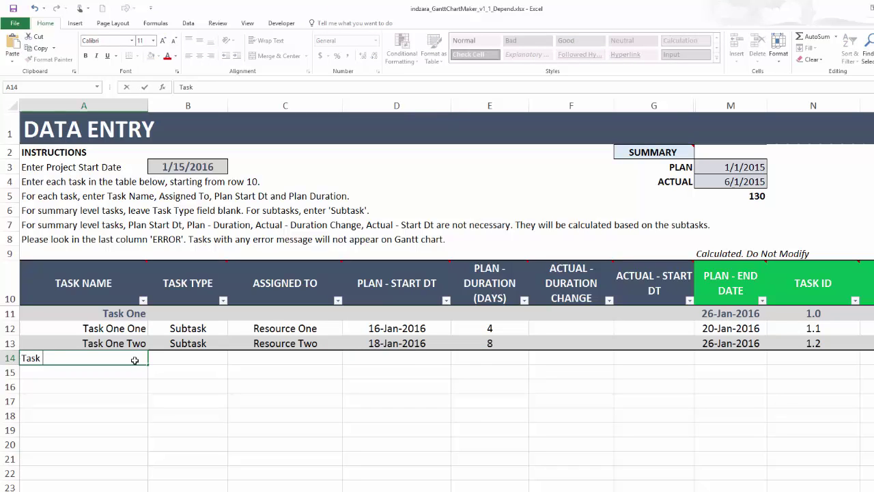
text(One Three)
key(Tab)
text(Subtask)
key(Tab)
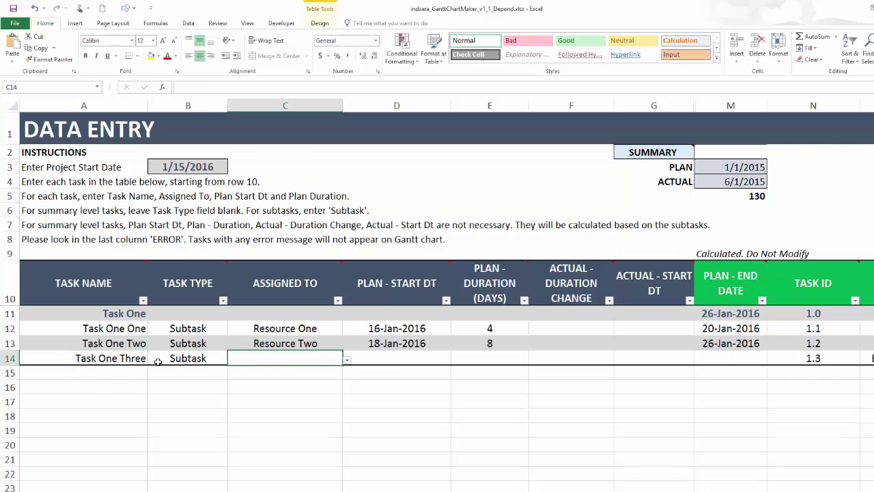
click(347, 359)
click(322, 390)
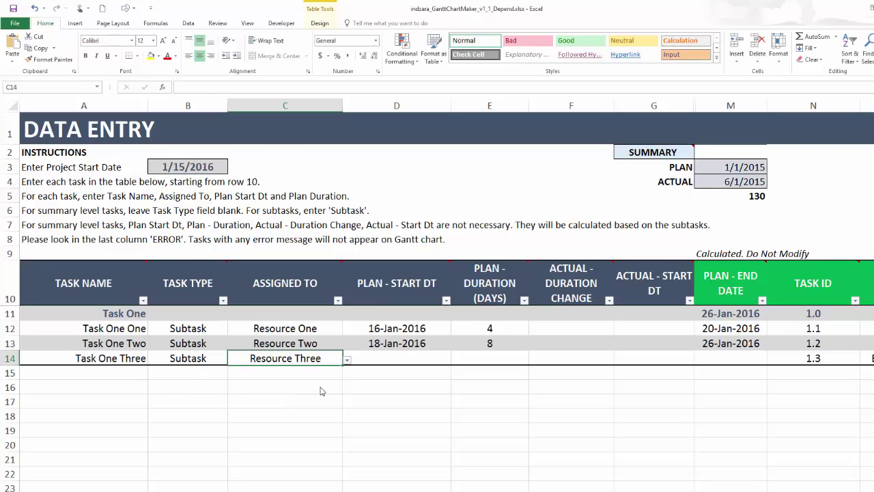
click(405, 358)
text(1/)
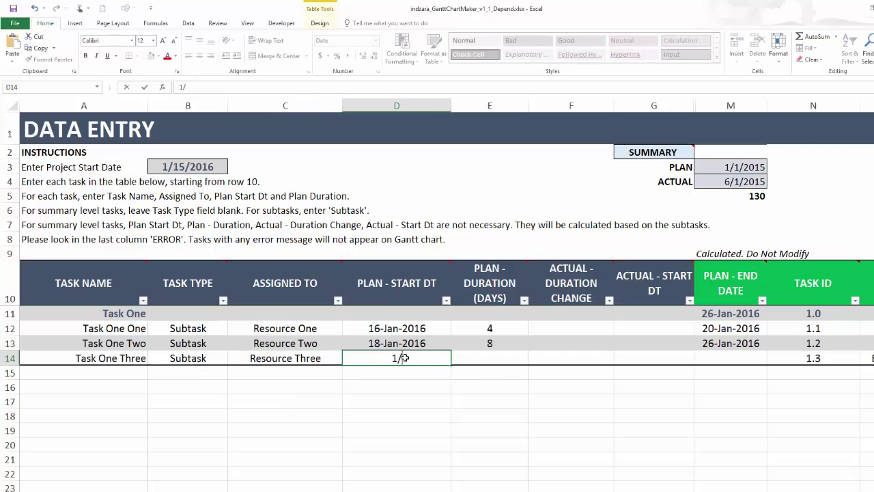
text(21/2016)
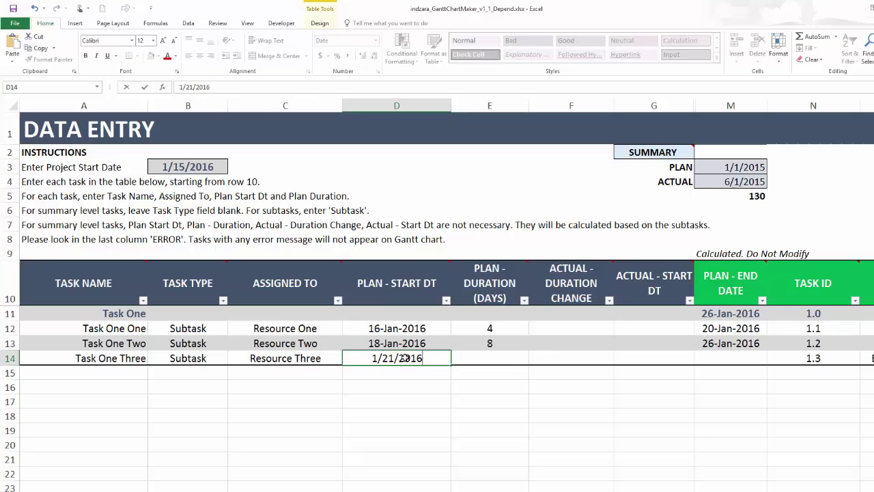
key(Tab)
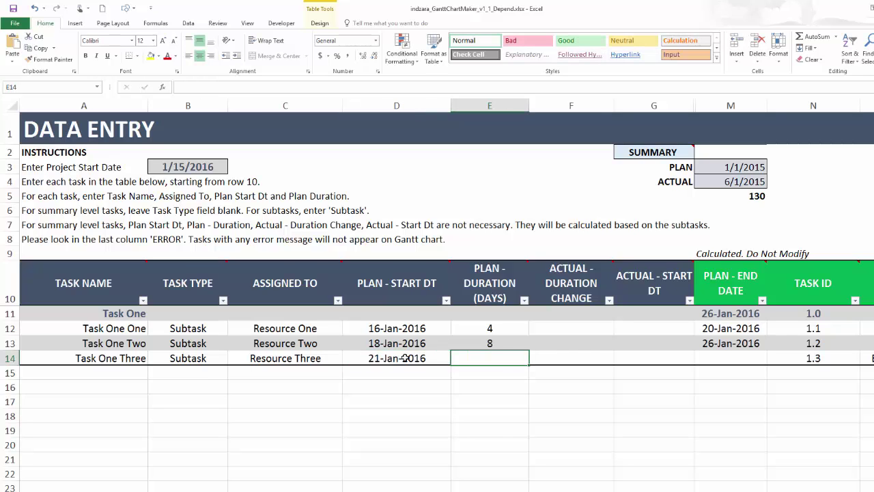
key(Return)
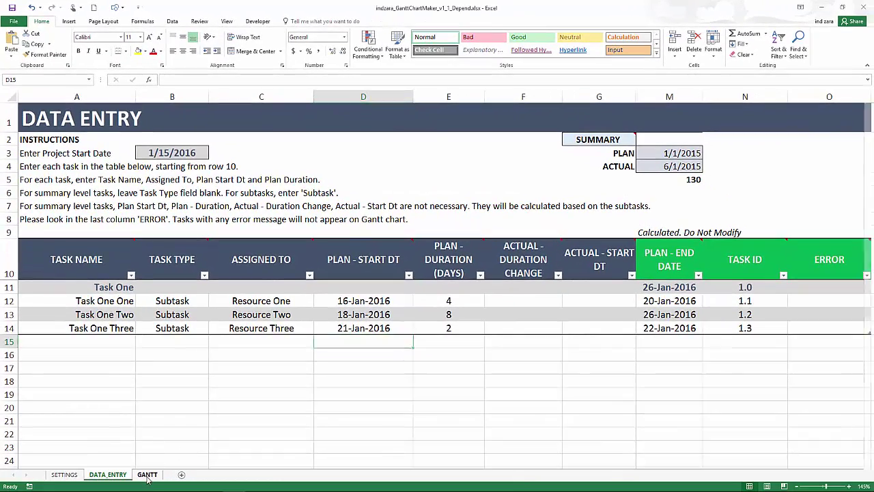
click(148, 476)
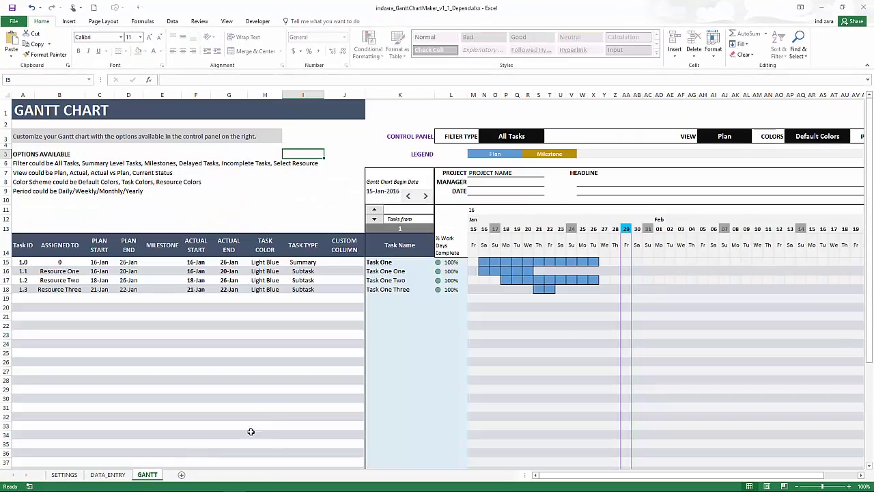
click(849, 485)
click(849, 486)
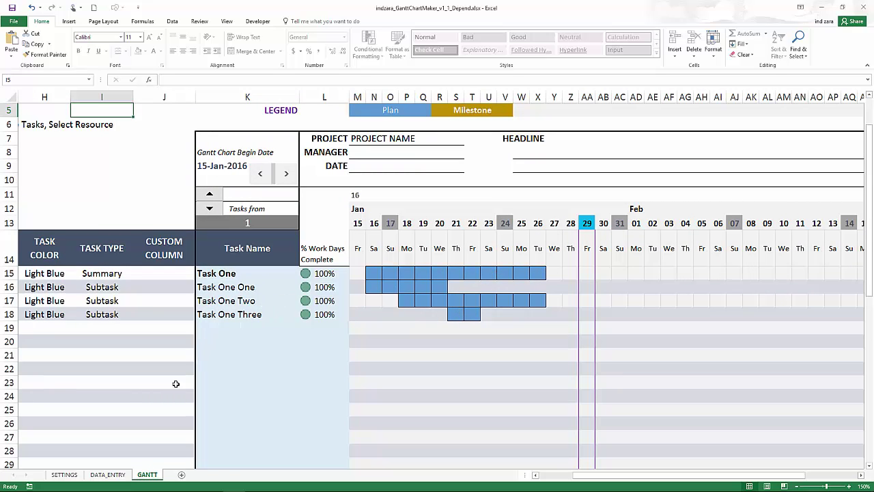
click(108, 475)
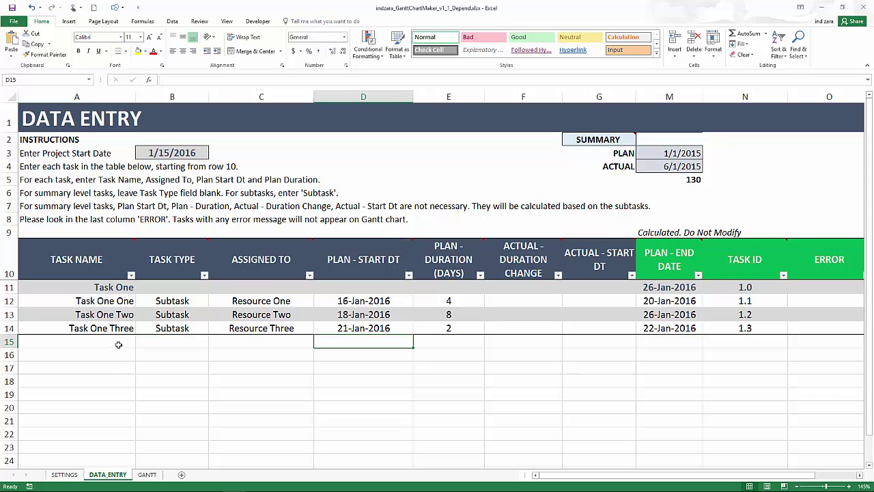
Enter Task One Four in row 15 as a Subtask assigned to Resource One.
click(119, 344)
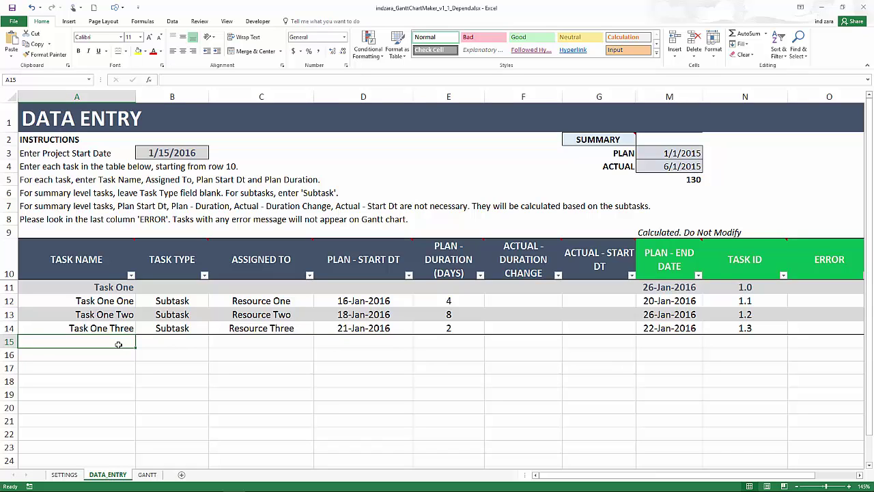
text(Task One Four)
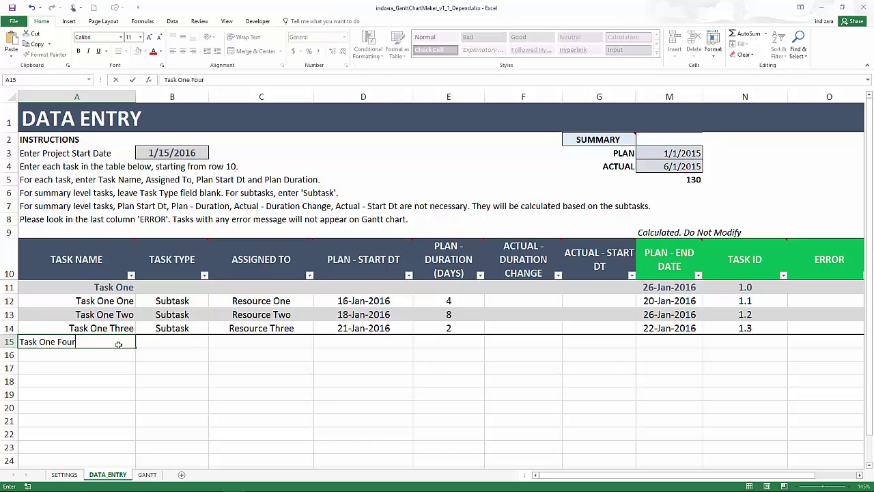
key(Tab)
text(Subtask)
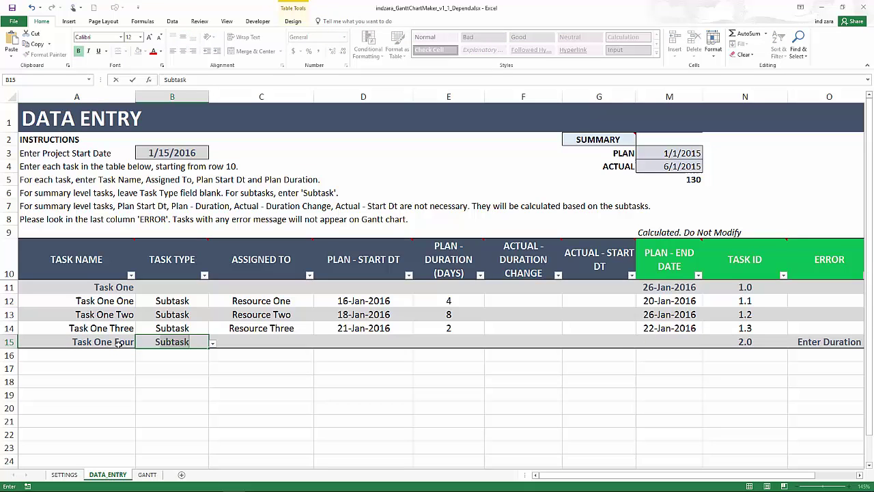
key(Tab)
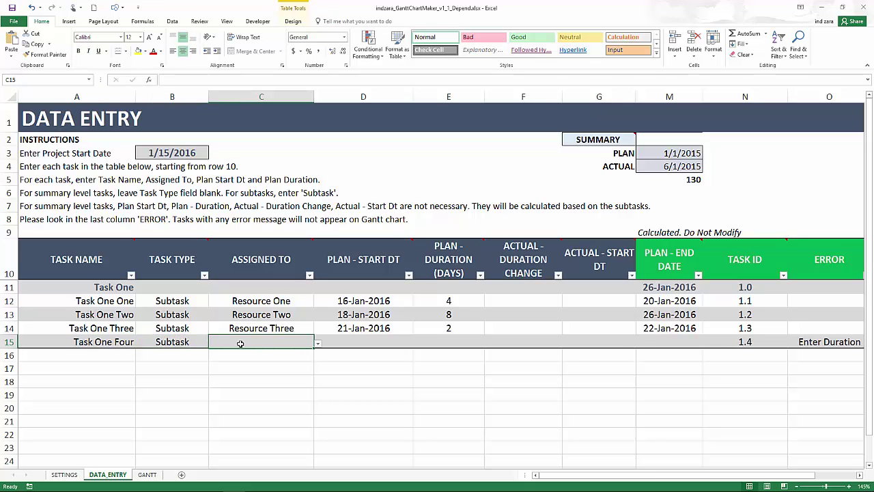
click(318, 343)
key(Escape)
click(329, 345)
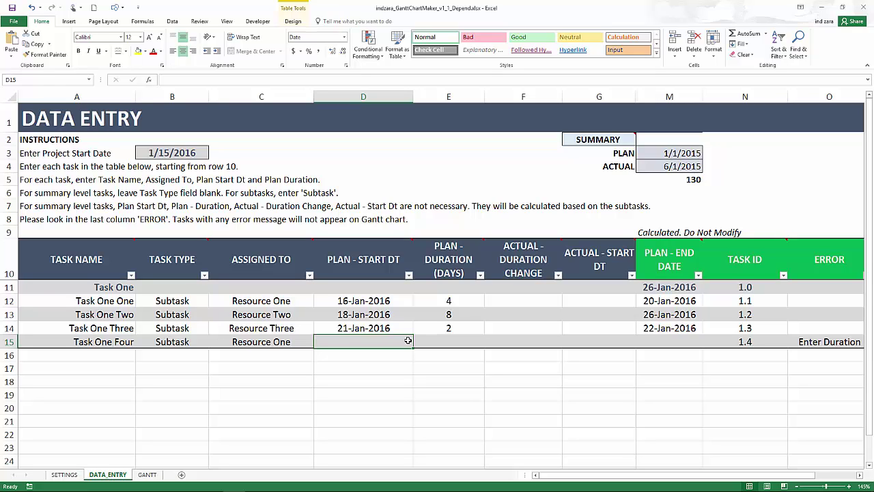
Start a MAX formula in D15 referencing M12 and M14, then cancel it.
text(=)
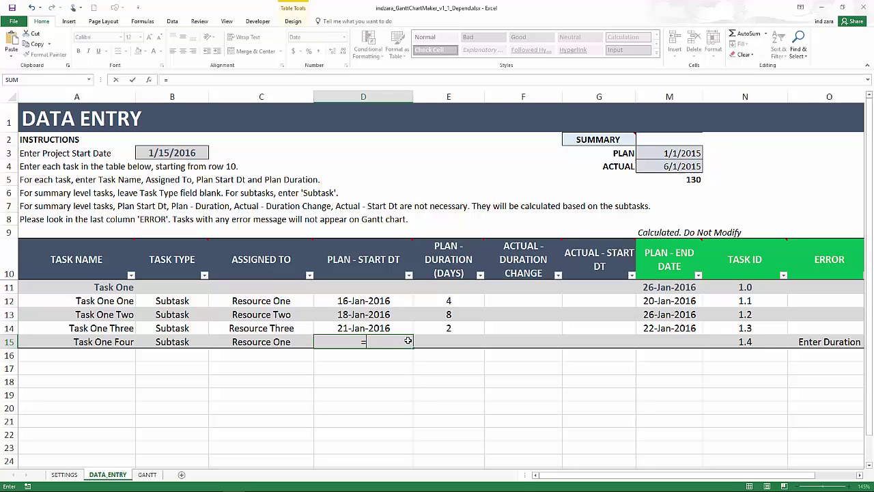
text(MAX()
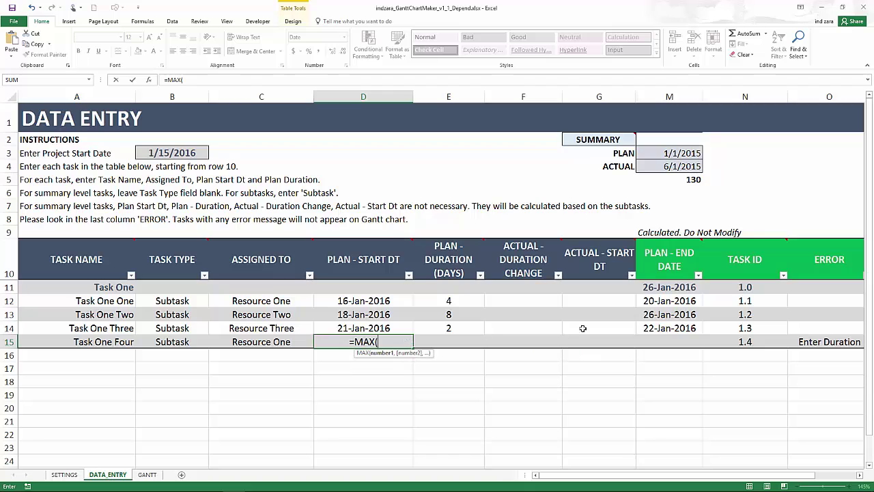
click(650, 301)
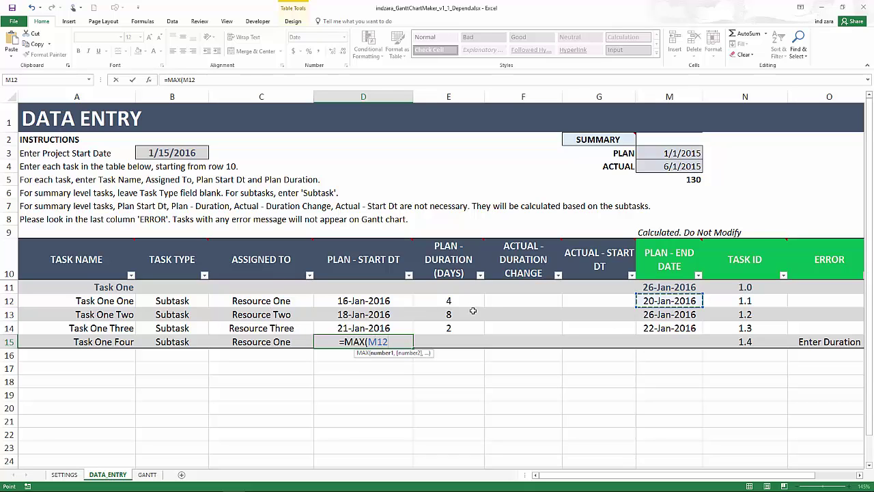
text(,)
click(656, 329)
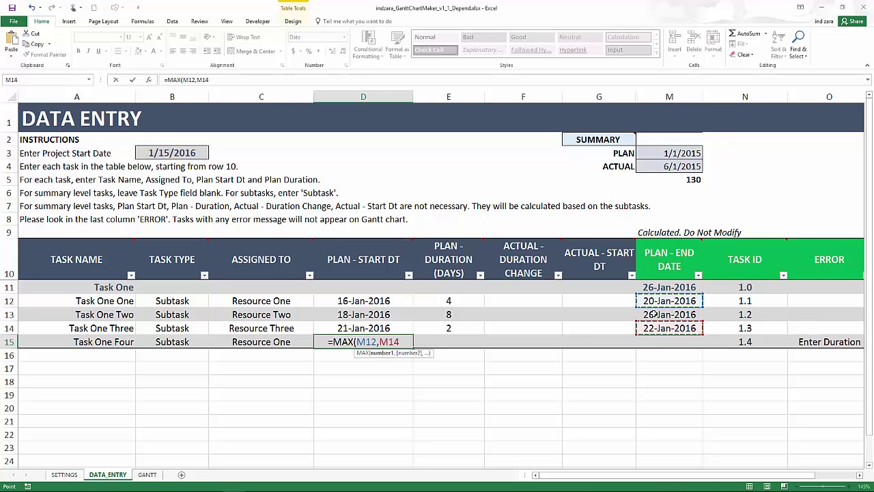
key(Escape)
Set Task One Four's start date to =MAX(M12,M14), the later predecessor end date.
text(=MAX()
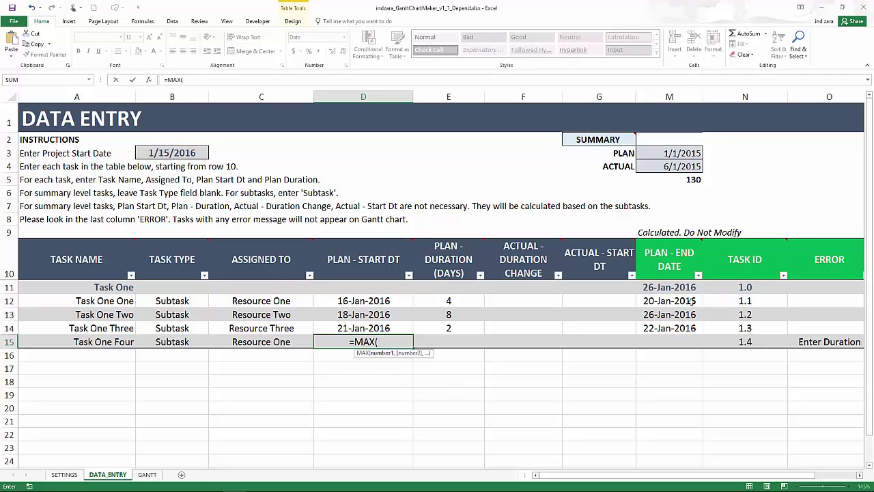
click(694, 308)
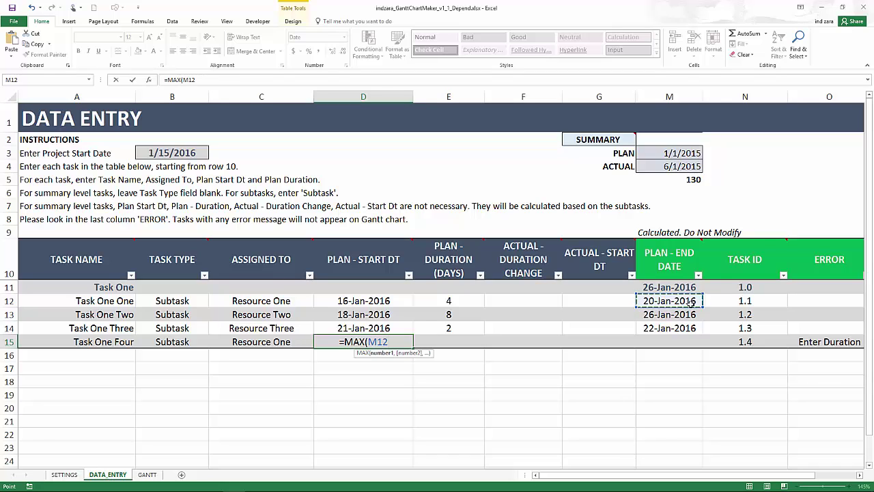
text(,)
click(687, 325)
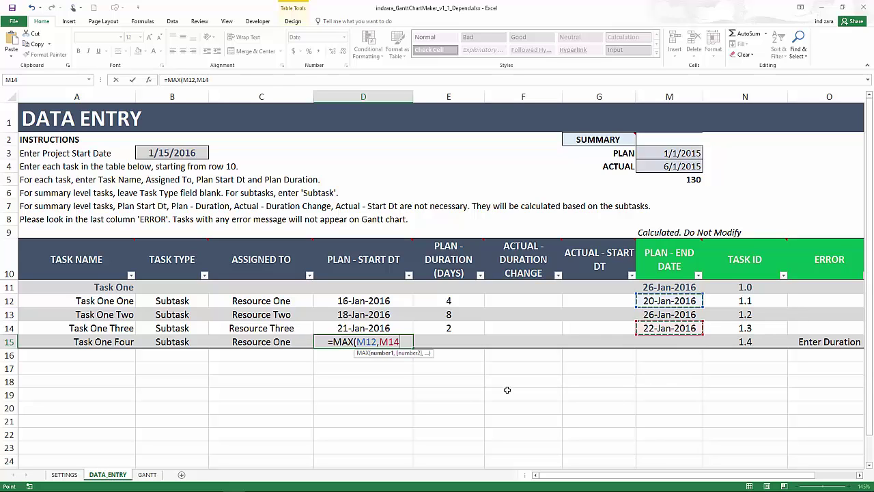
text())
key(Return)
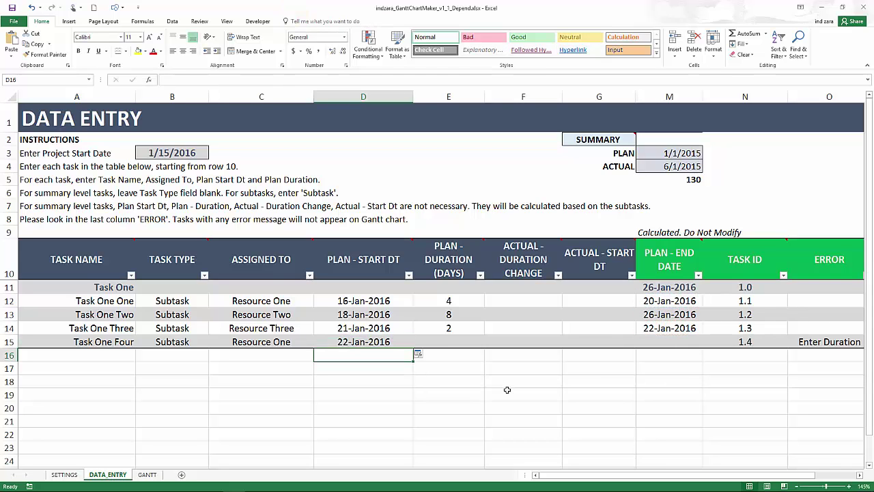
click(409, 345)
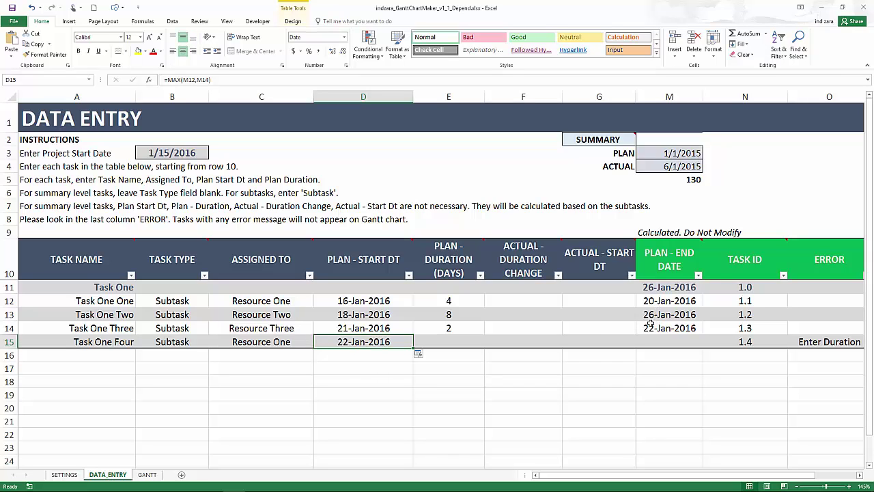
Give Task One Four a 5-day plan duration so it ends 27-Jan-2016.
click(455, 341)
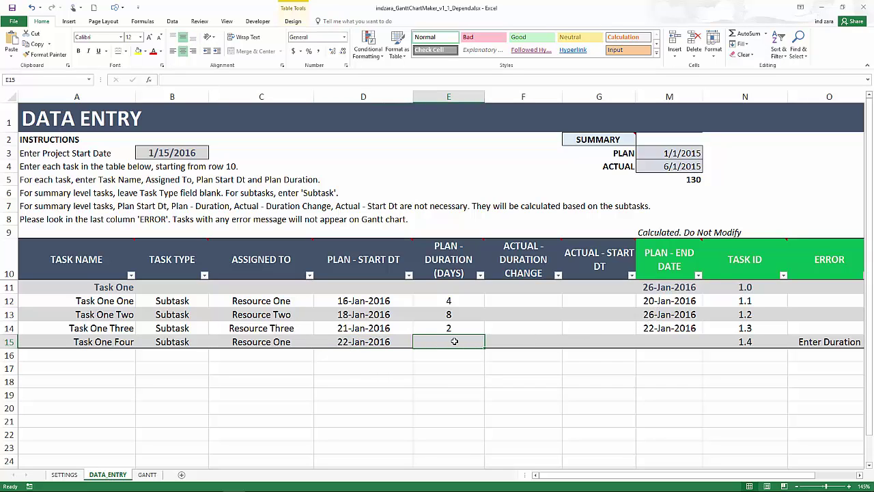
text(5)
key(Return)
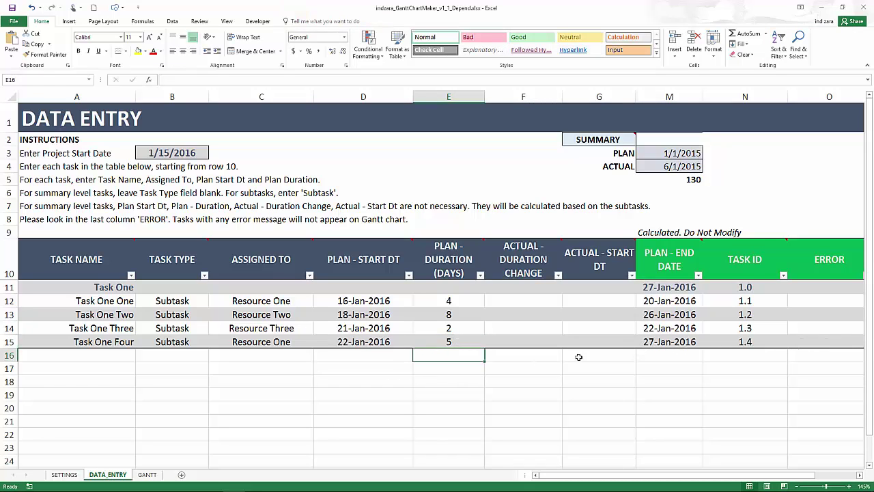
click(147, 475)
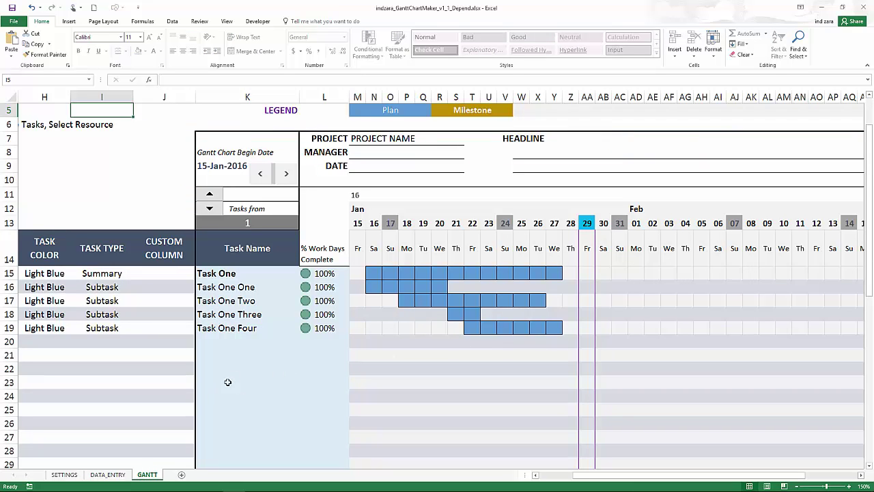
click(103, 474)
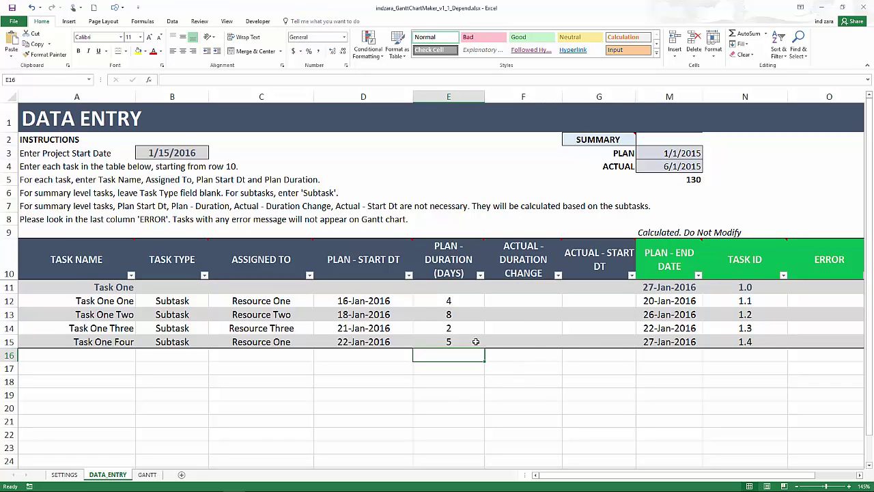
Compare end dates M12 and M14, then change Task One One's start to 18-Jan-2016.
click(654, 301)
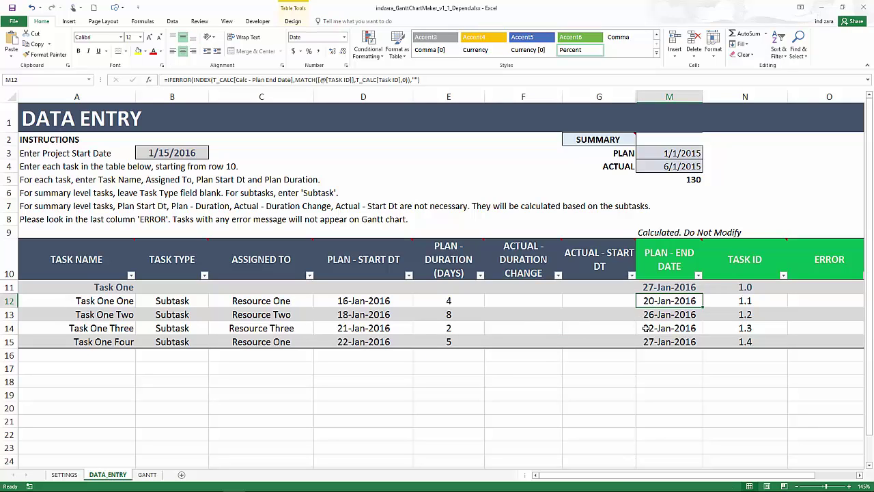
ctrl+click(646, 328)
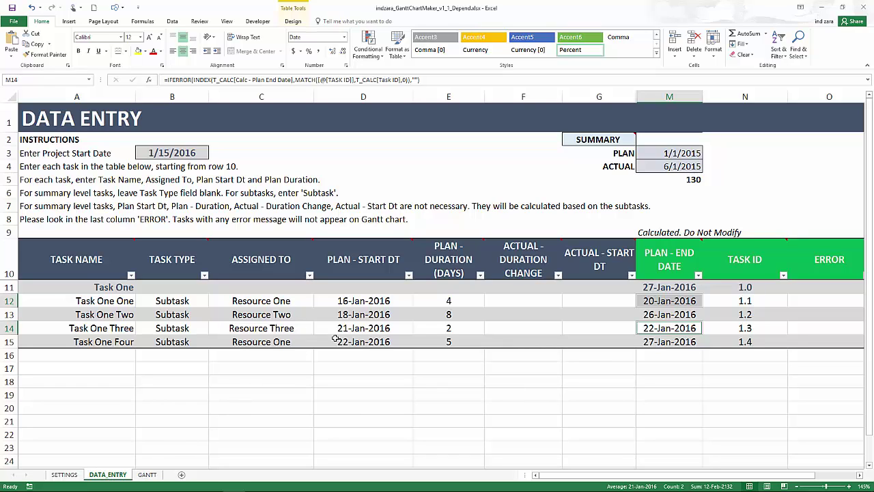
click(357, 301)
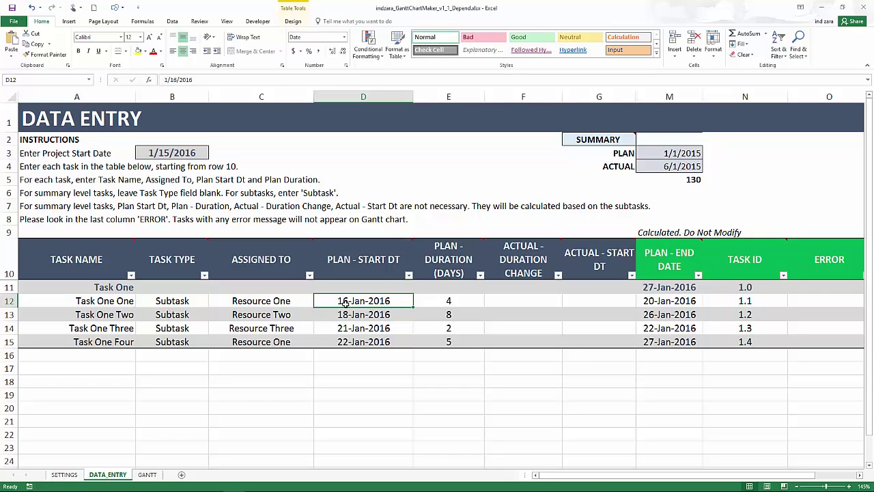
text(1/18/2016)
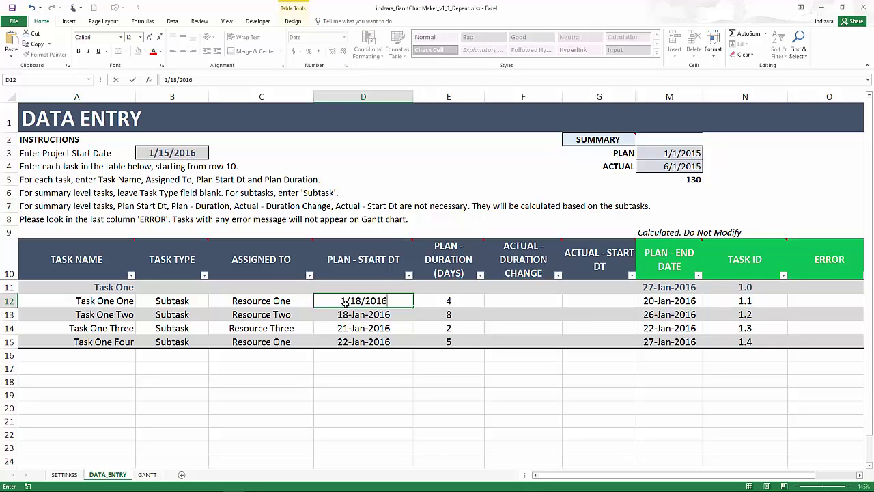
key(Return)
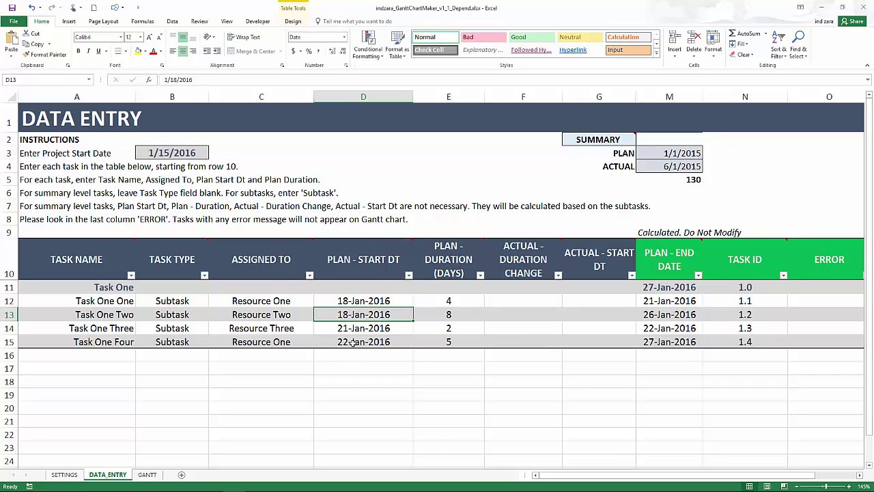
Set Task One One's duration to 8 days and check Task One Four's start date.
click(360, 304)
click(437, 301)
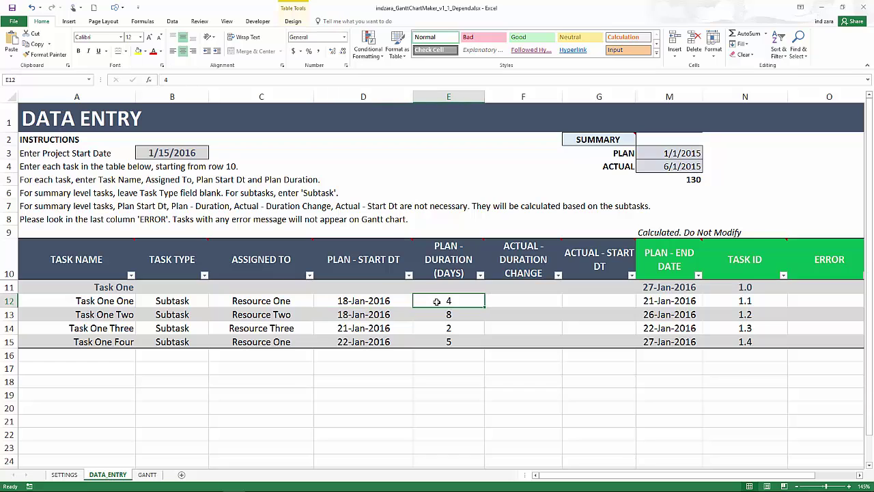
text(8)
key(Return)
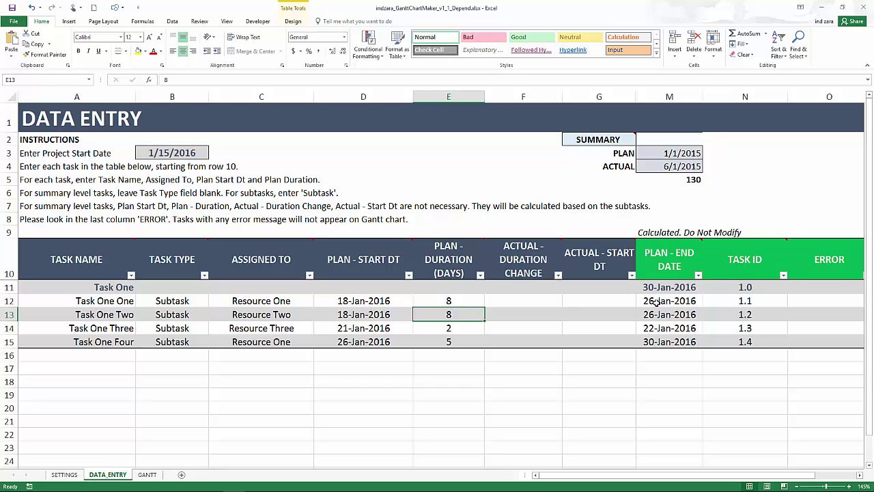
click(385, 344)
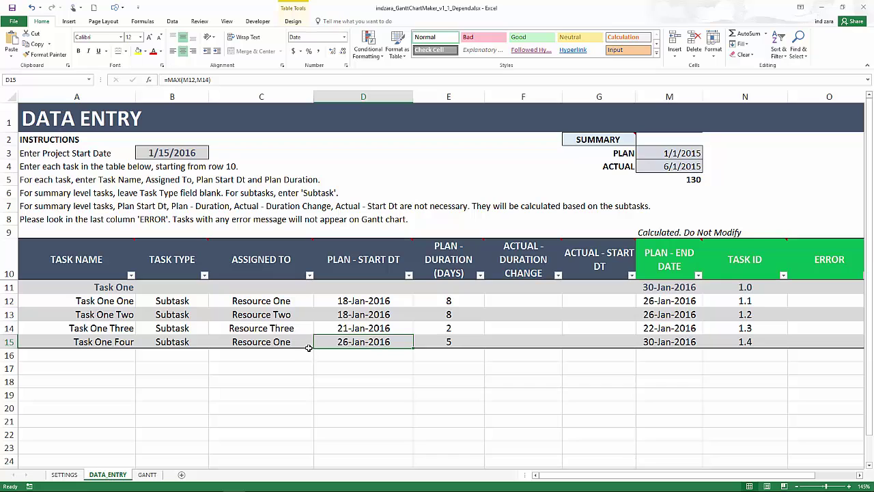
Extend Task One Four's start formula to =MAX(M12,M14,M13) and view the GANTT sheet.
click(210, 80)
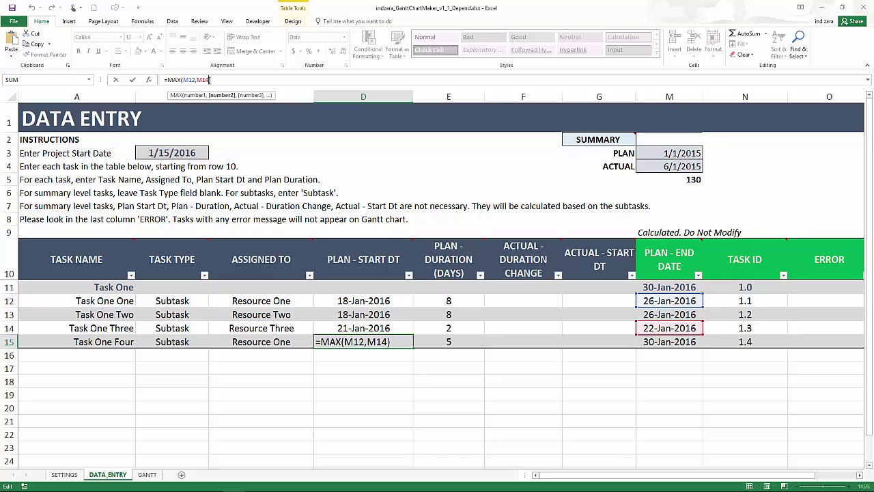
text(,)
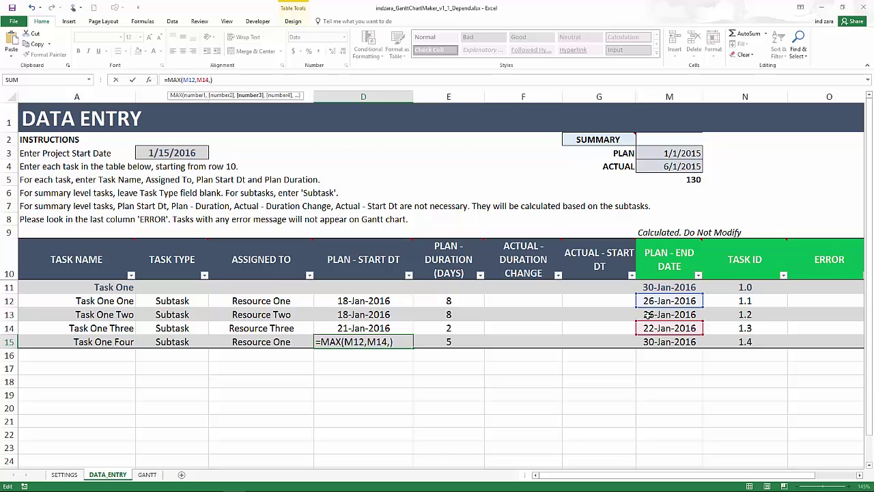
click(648, 315)
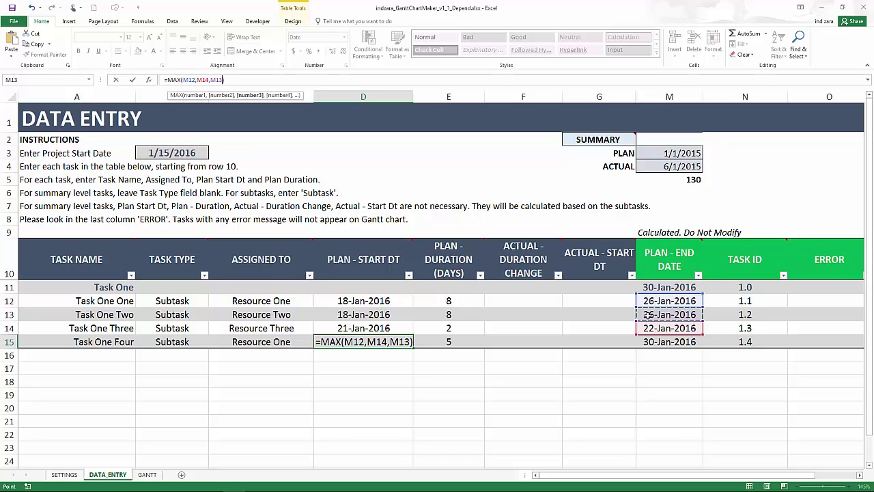
key(Return)
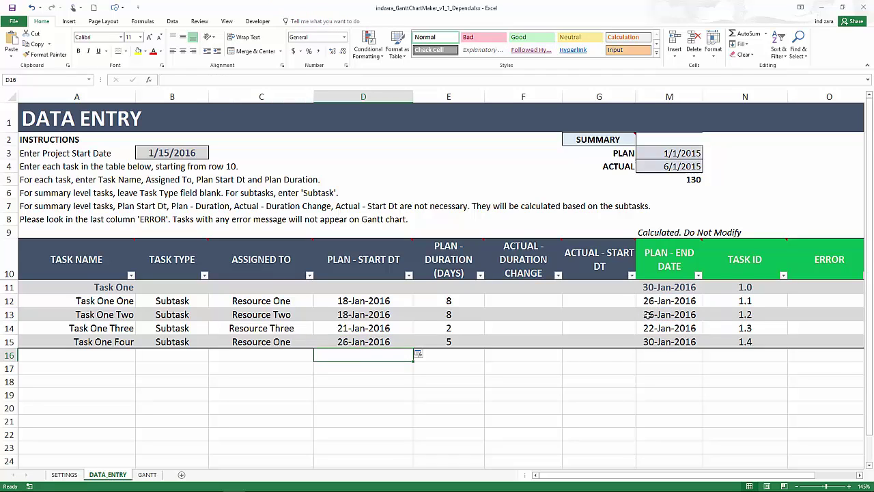
click(396, 341)
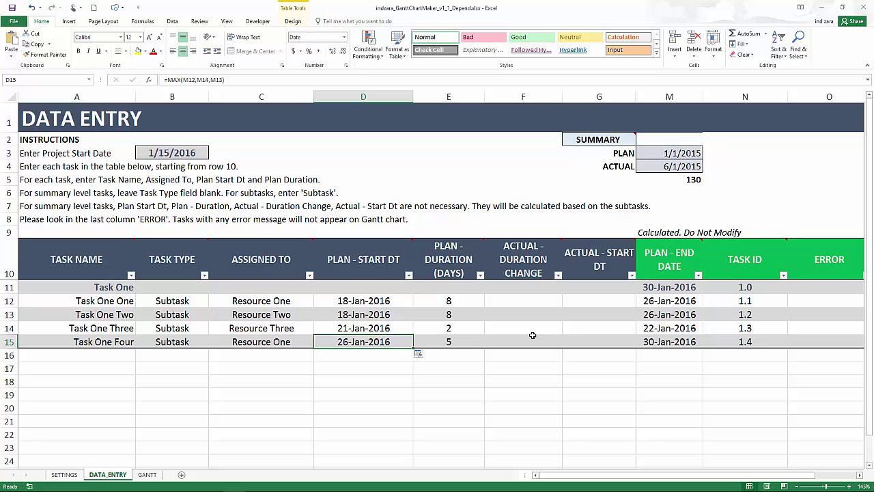
click(146, 474)
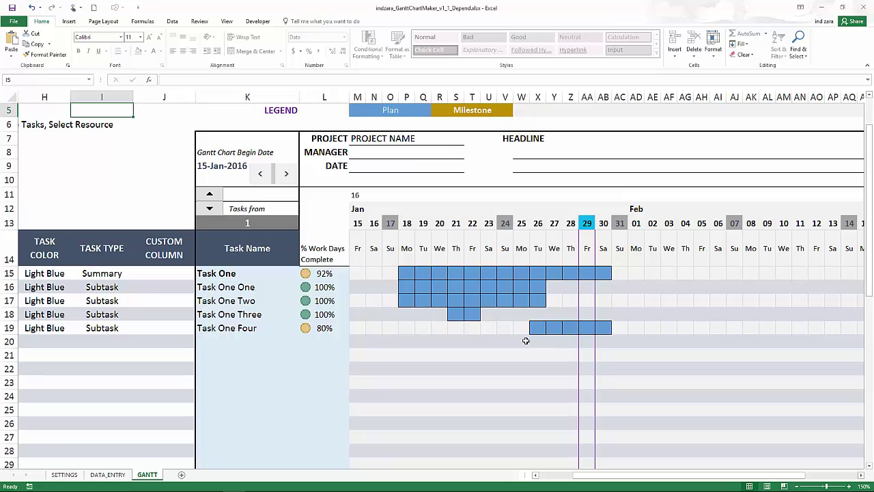
Switch from the GANTT sheet back to DATA_ENTRY with Ctrl+Page Up.
key(ctrl+Page_Up)
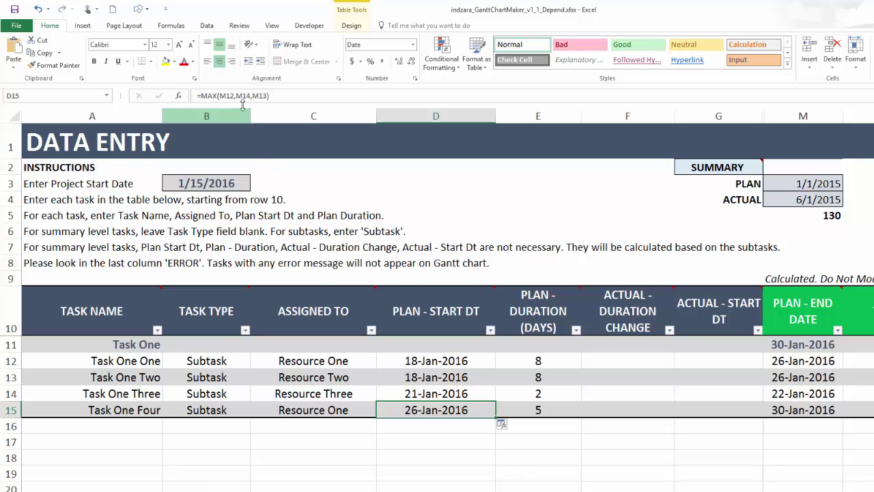
Change Task One Four's start formula to =MAX(M12,M14,M13)+1, giving 27-Jan to 1-Feb-2016.
click(279, 96)
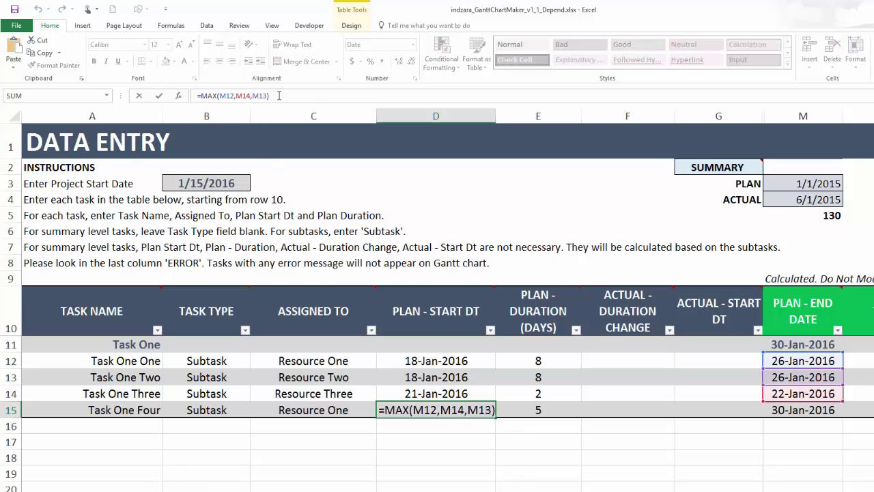
text(+)
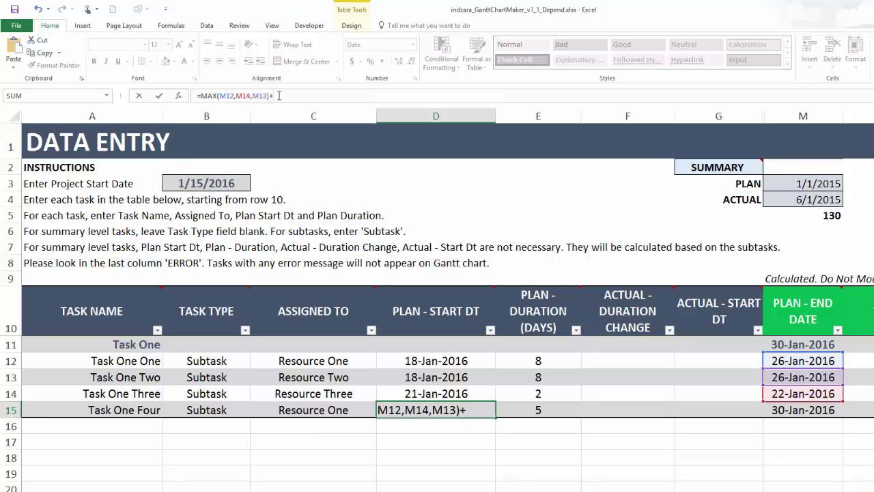
text(1)
key(Return)
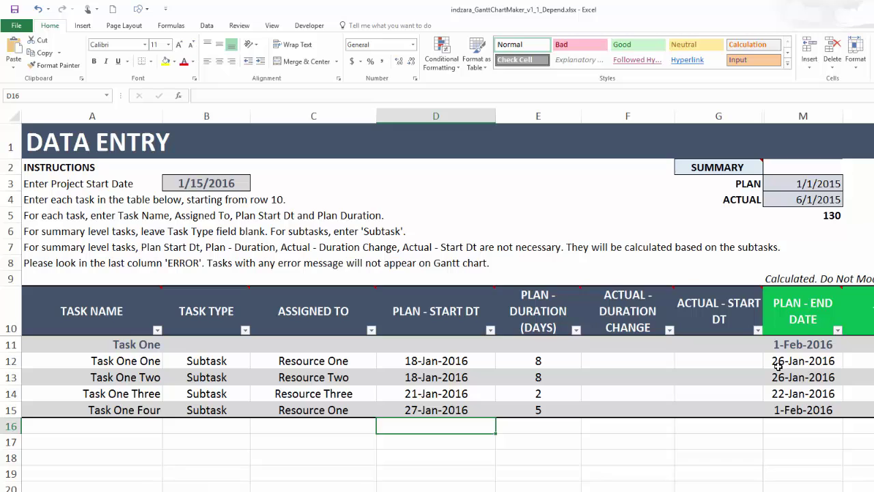
click(440, 411)
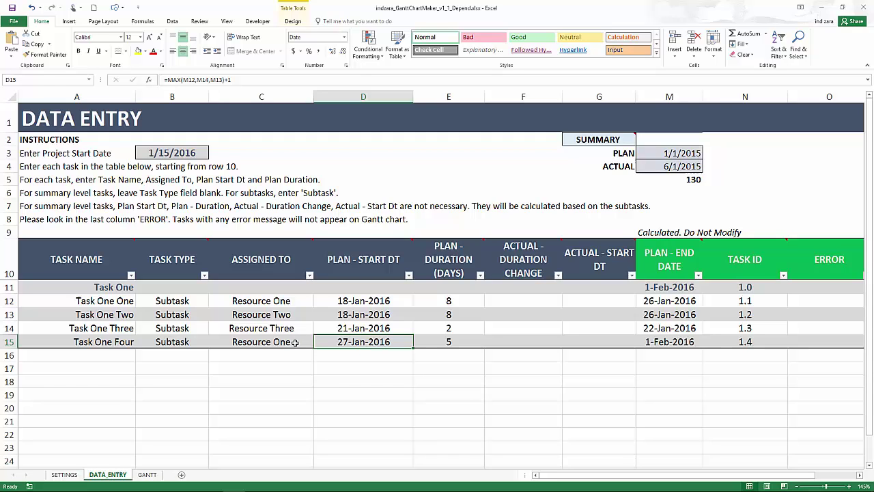
On the GANTT sheet, set the Control Panel Colors to Resource Colors, then back to Default Colors.
click(146, 474)
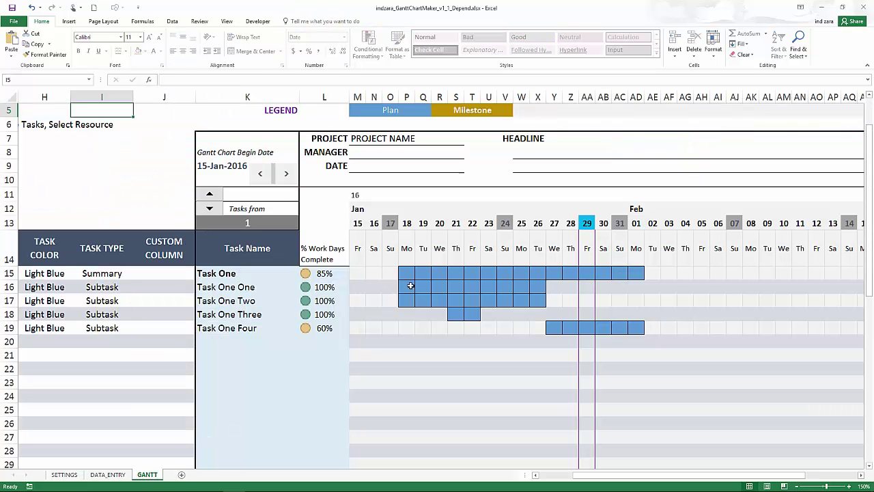
click(800, 489)
click(801, 489)
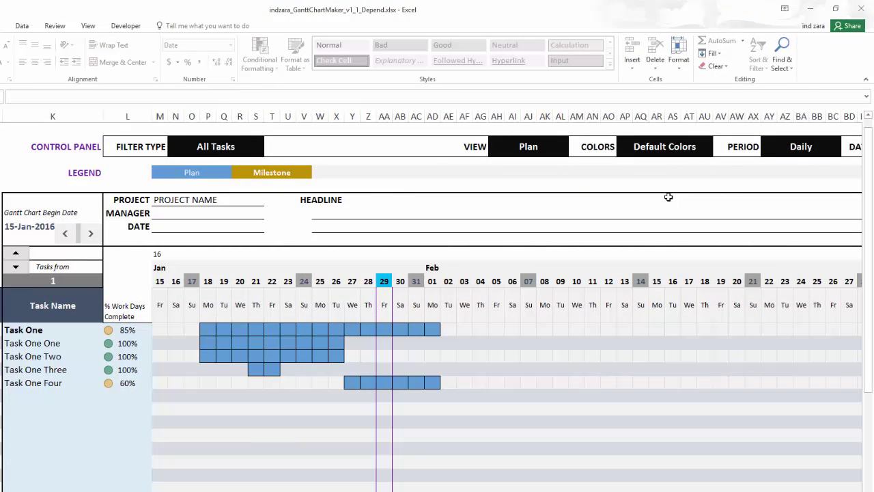
click(665, 152)
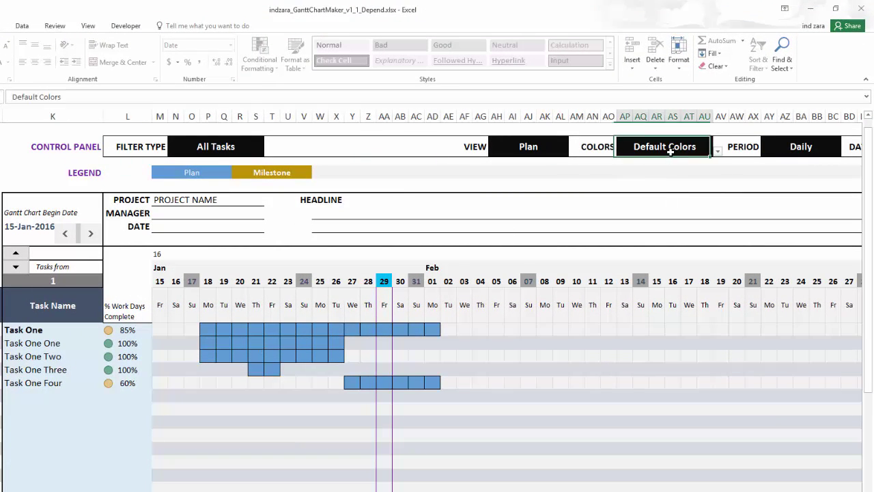
click(718, 152)
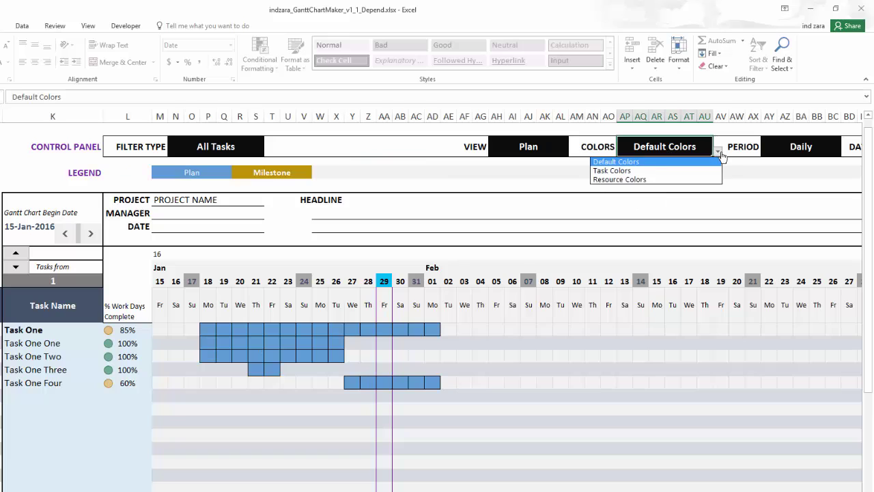
click(645, 180)
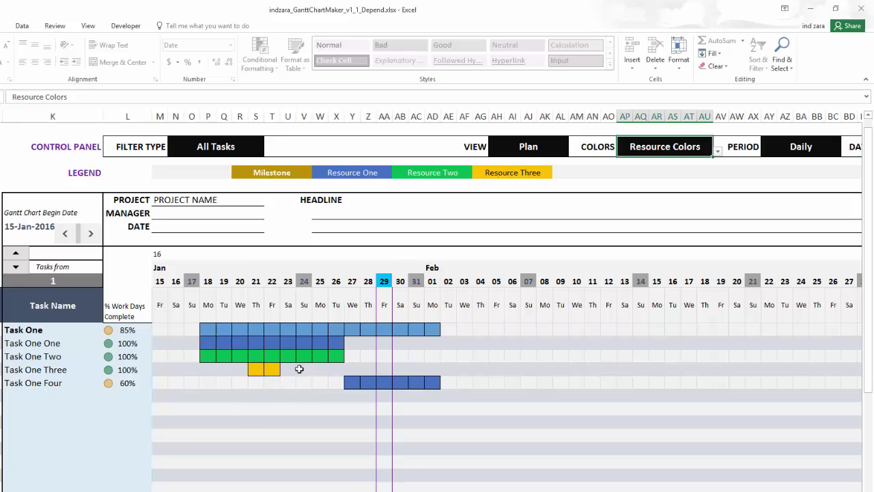
click(719, 152)
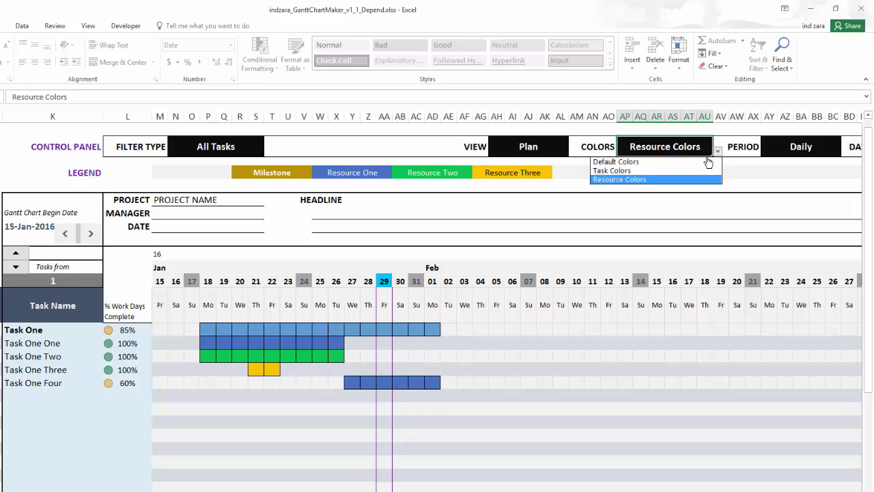
click(708, 161)
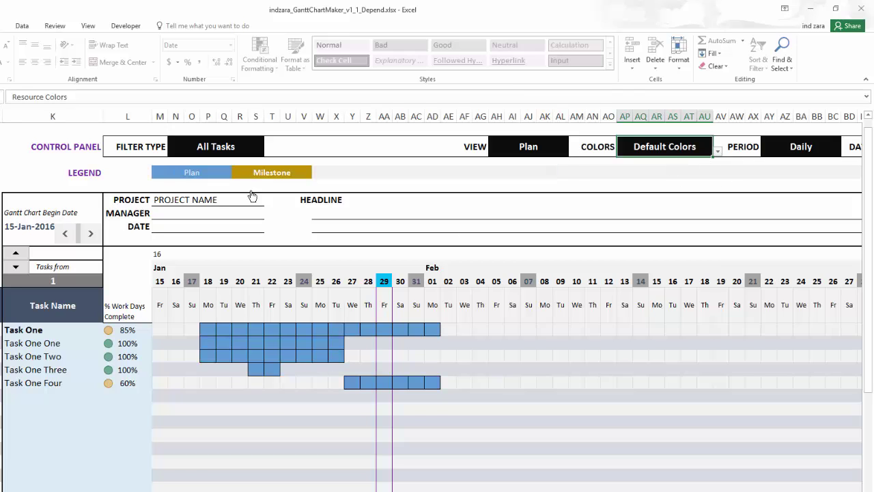